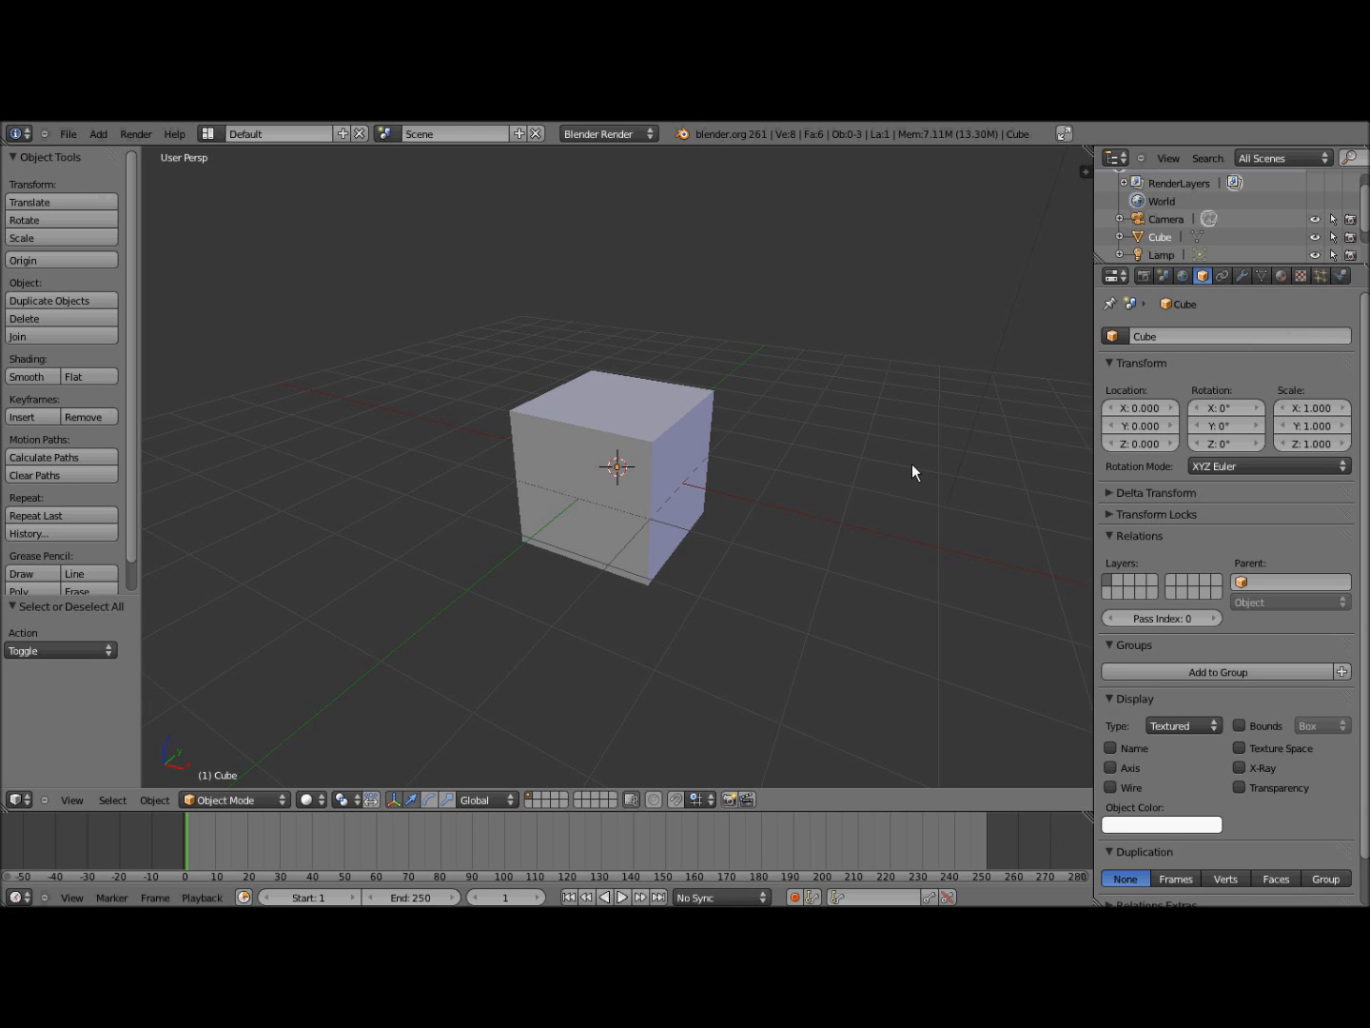
- Put the cube into Edit Mode with face selection enabled
right_click(563, 445)
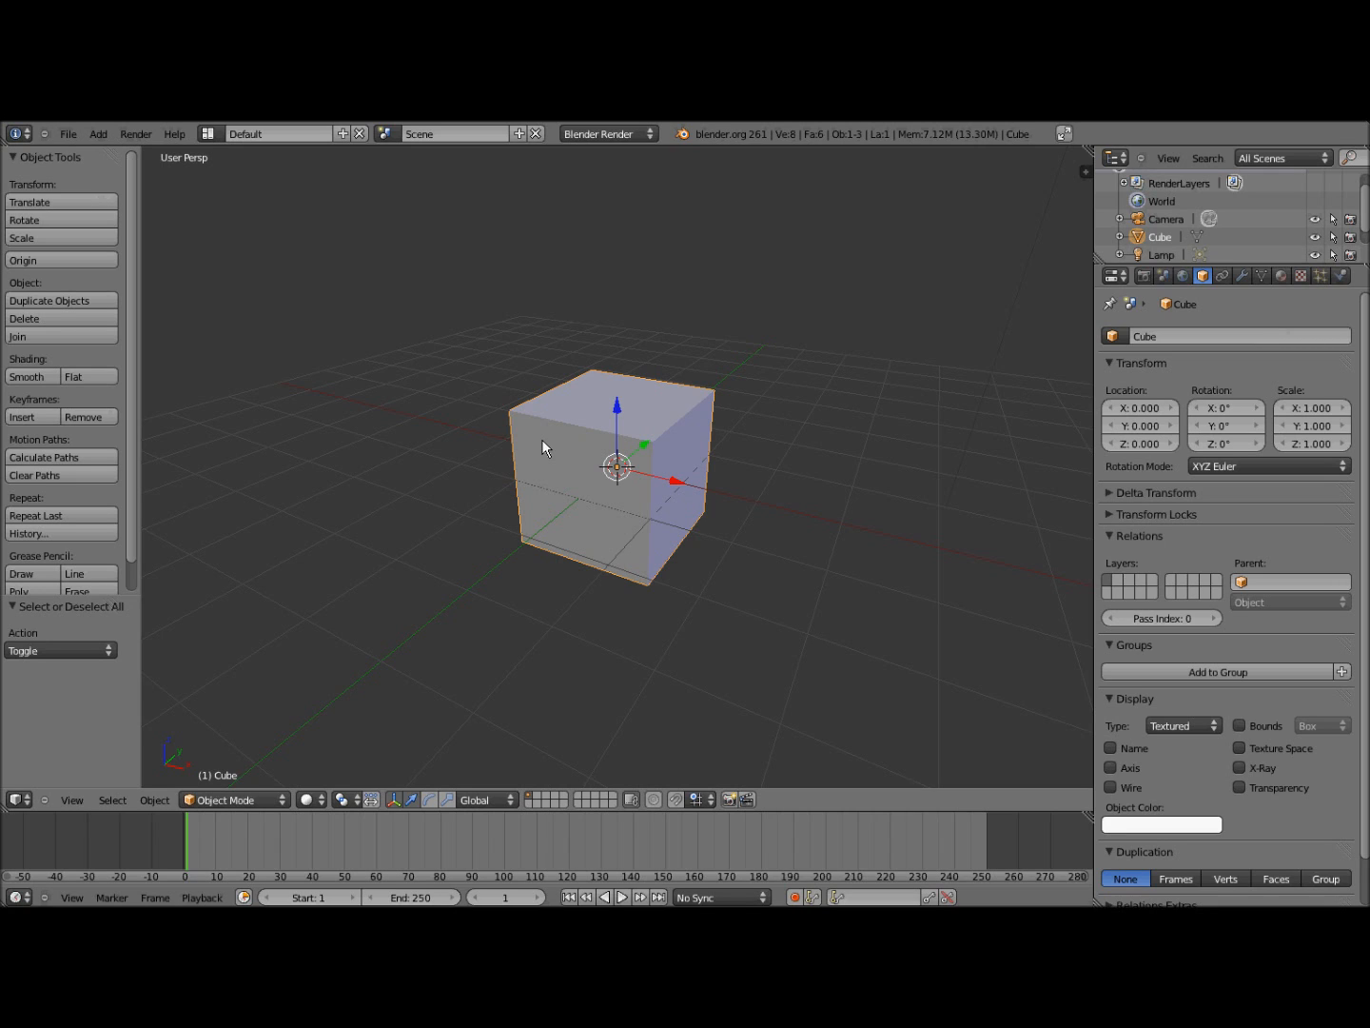
key("Tab")
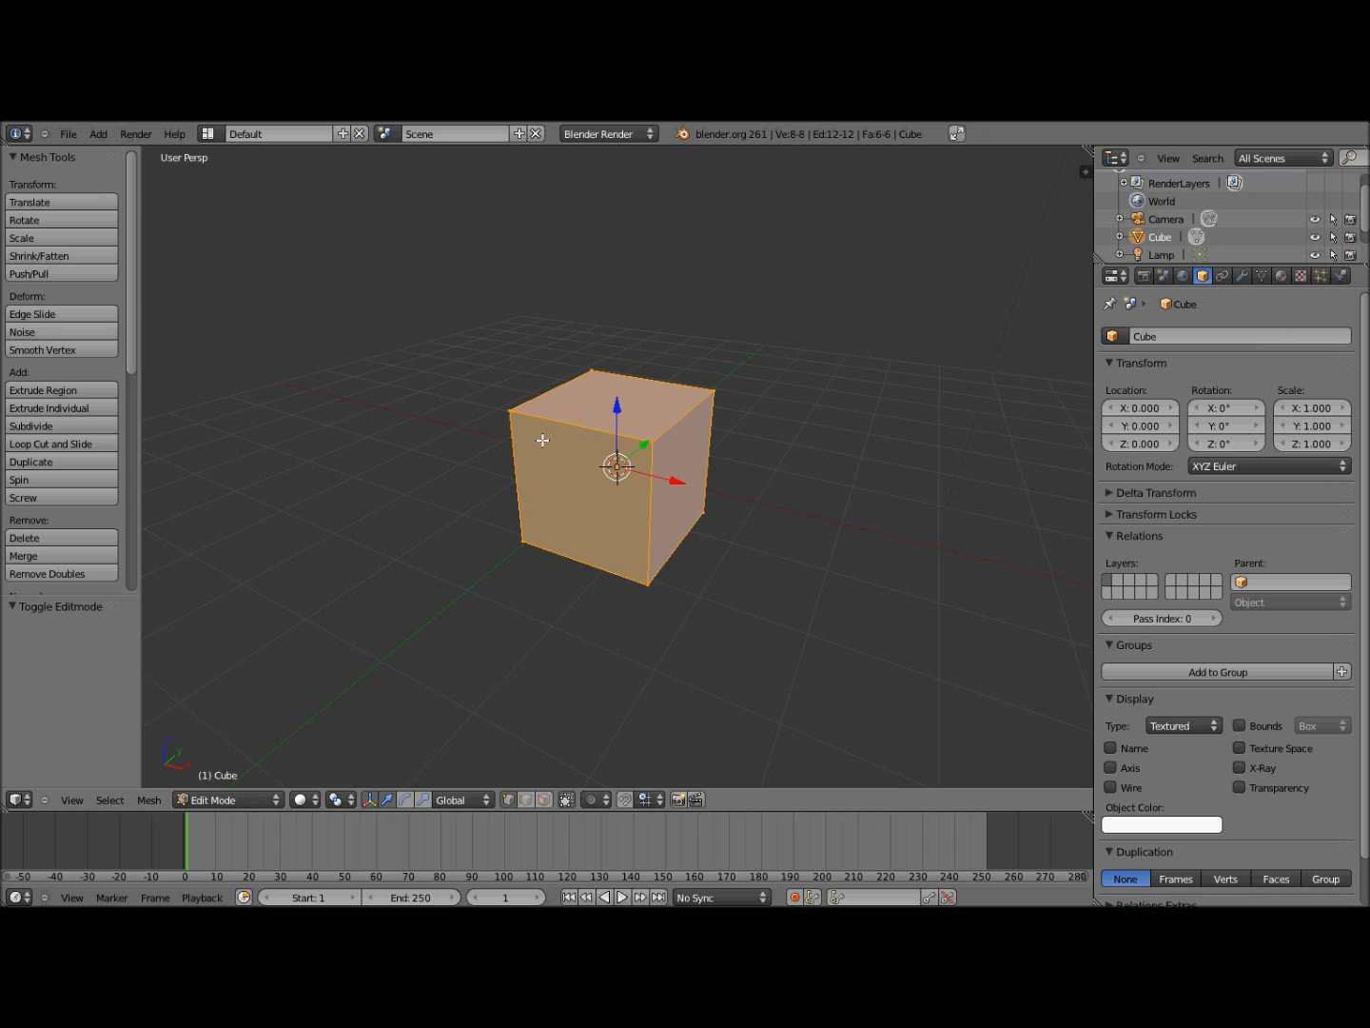
key("ctrl+Tab")
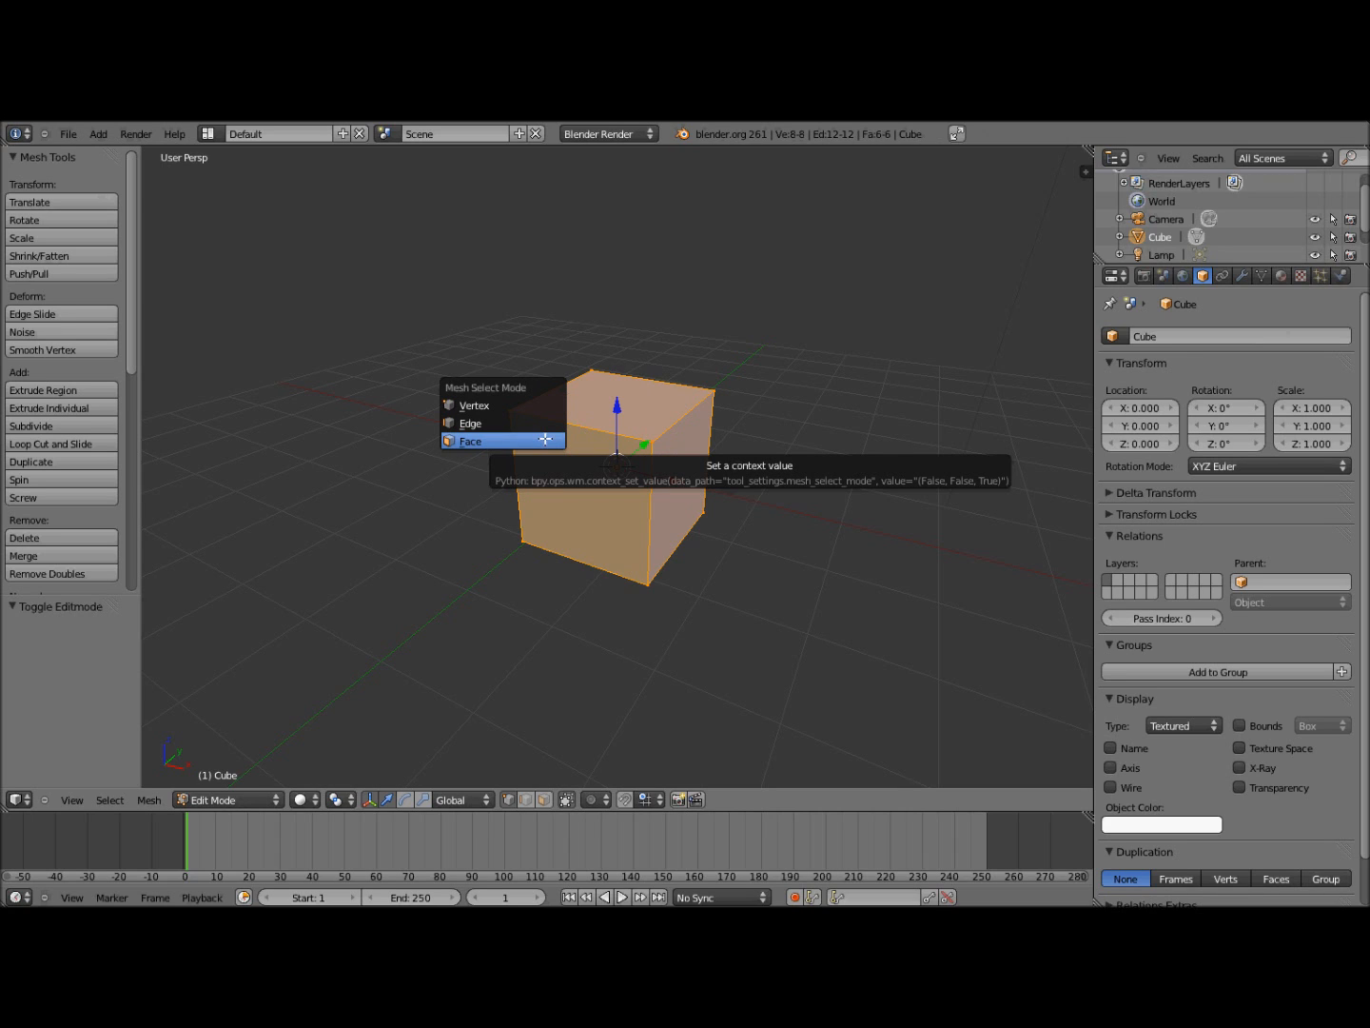
left_click(545, 440)
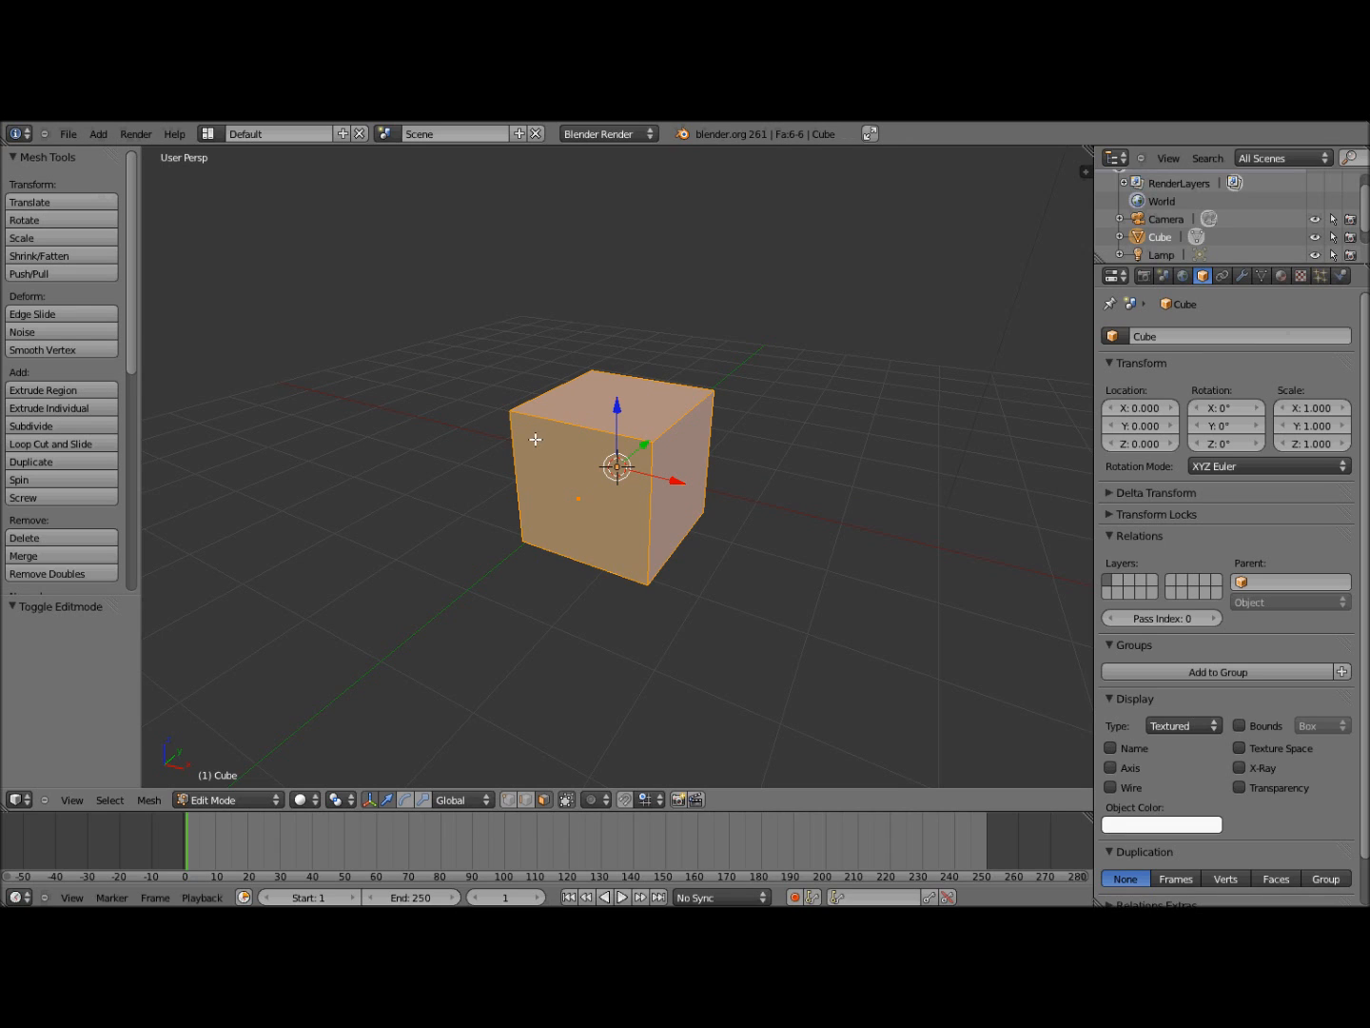
- Unwrap all the cube's faces with Smart UV Project, using angle limit 66 and zero island margin and area weight
key("u")
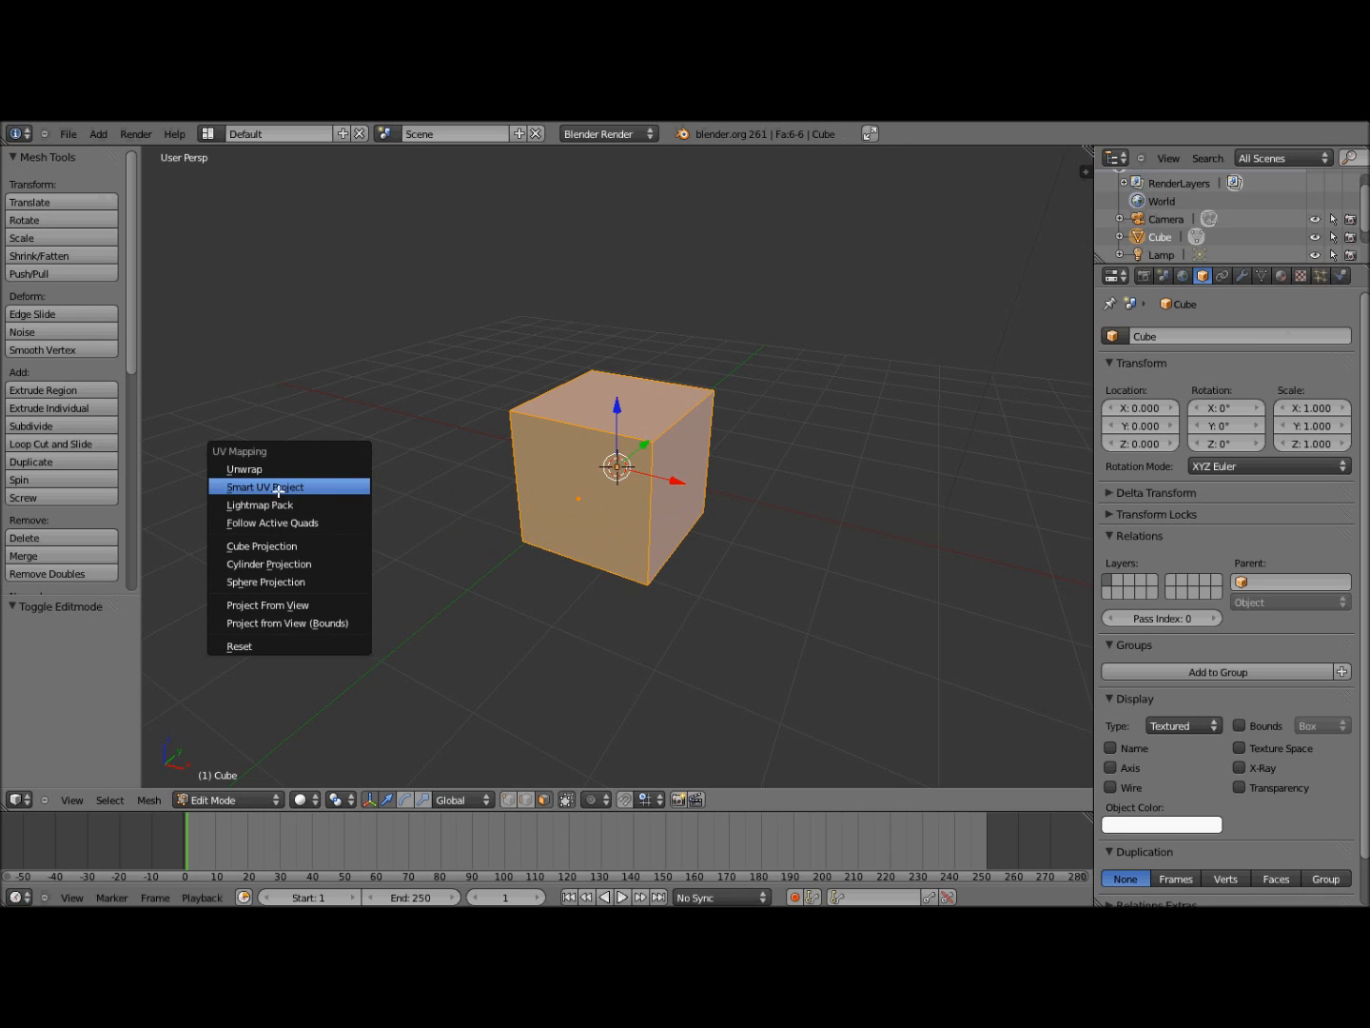
left_click(331, 488)
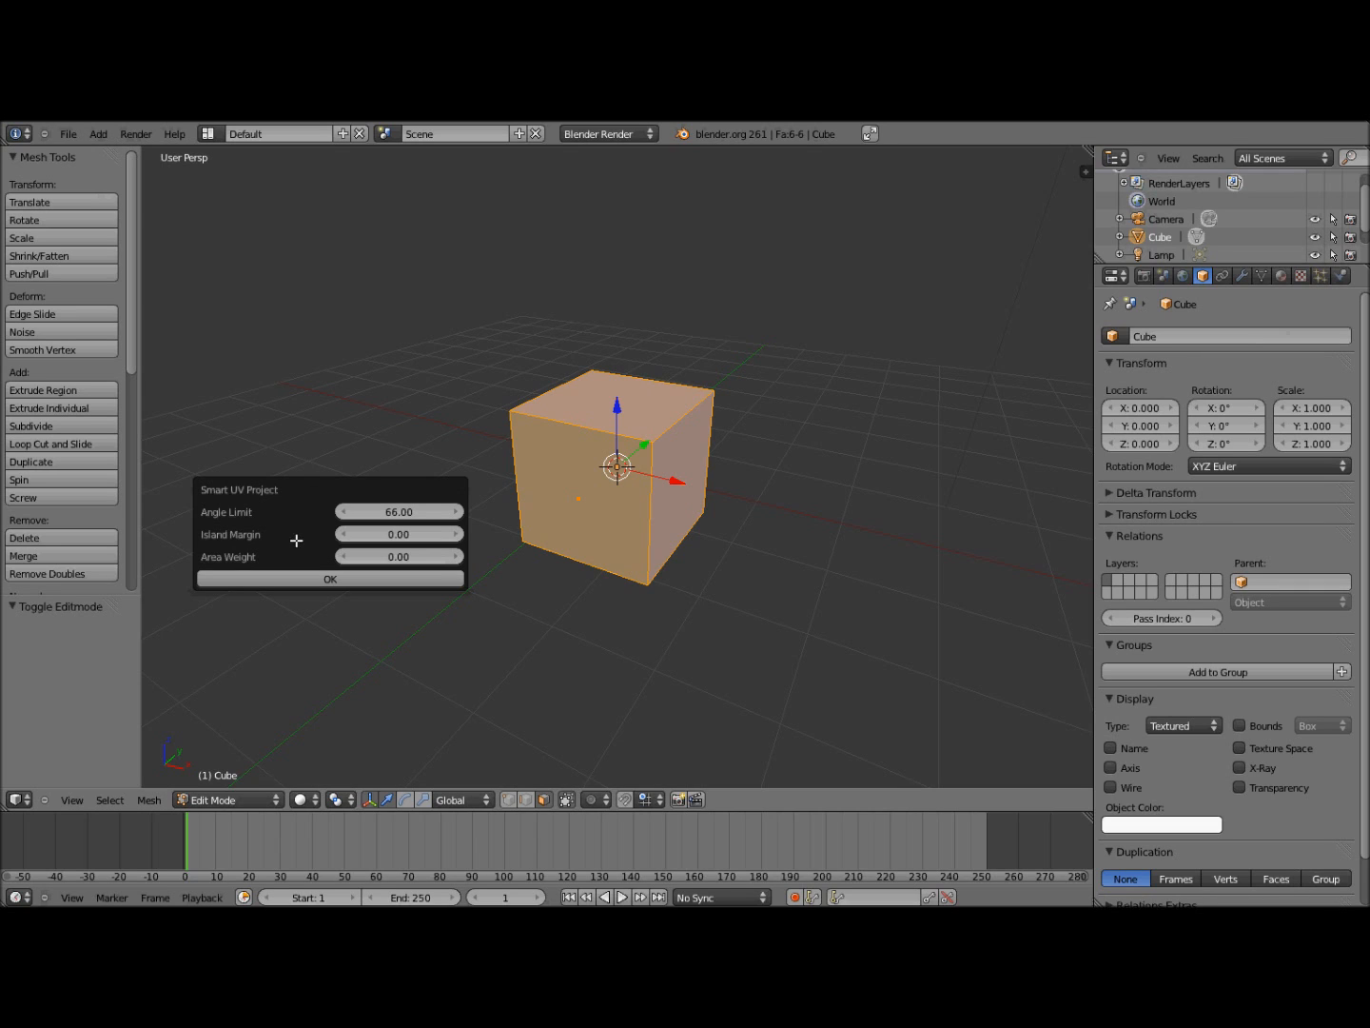
left_click(324, 579)
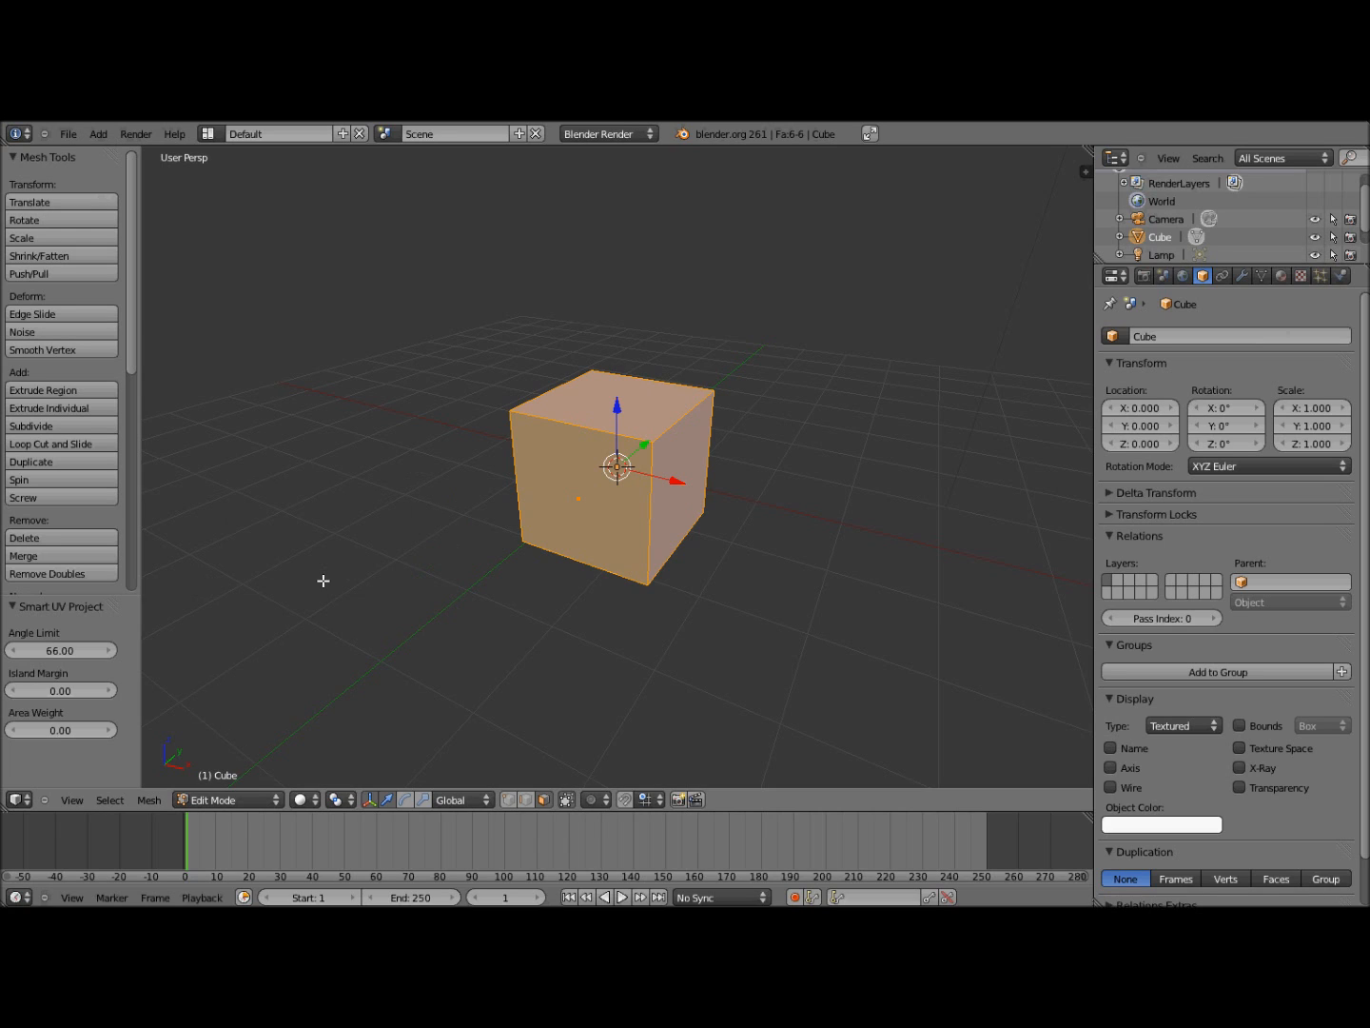
- Switch the screen layout to UV Editing to show the cube's unwrapped faces
left_click(208, 134)
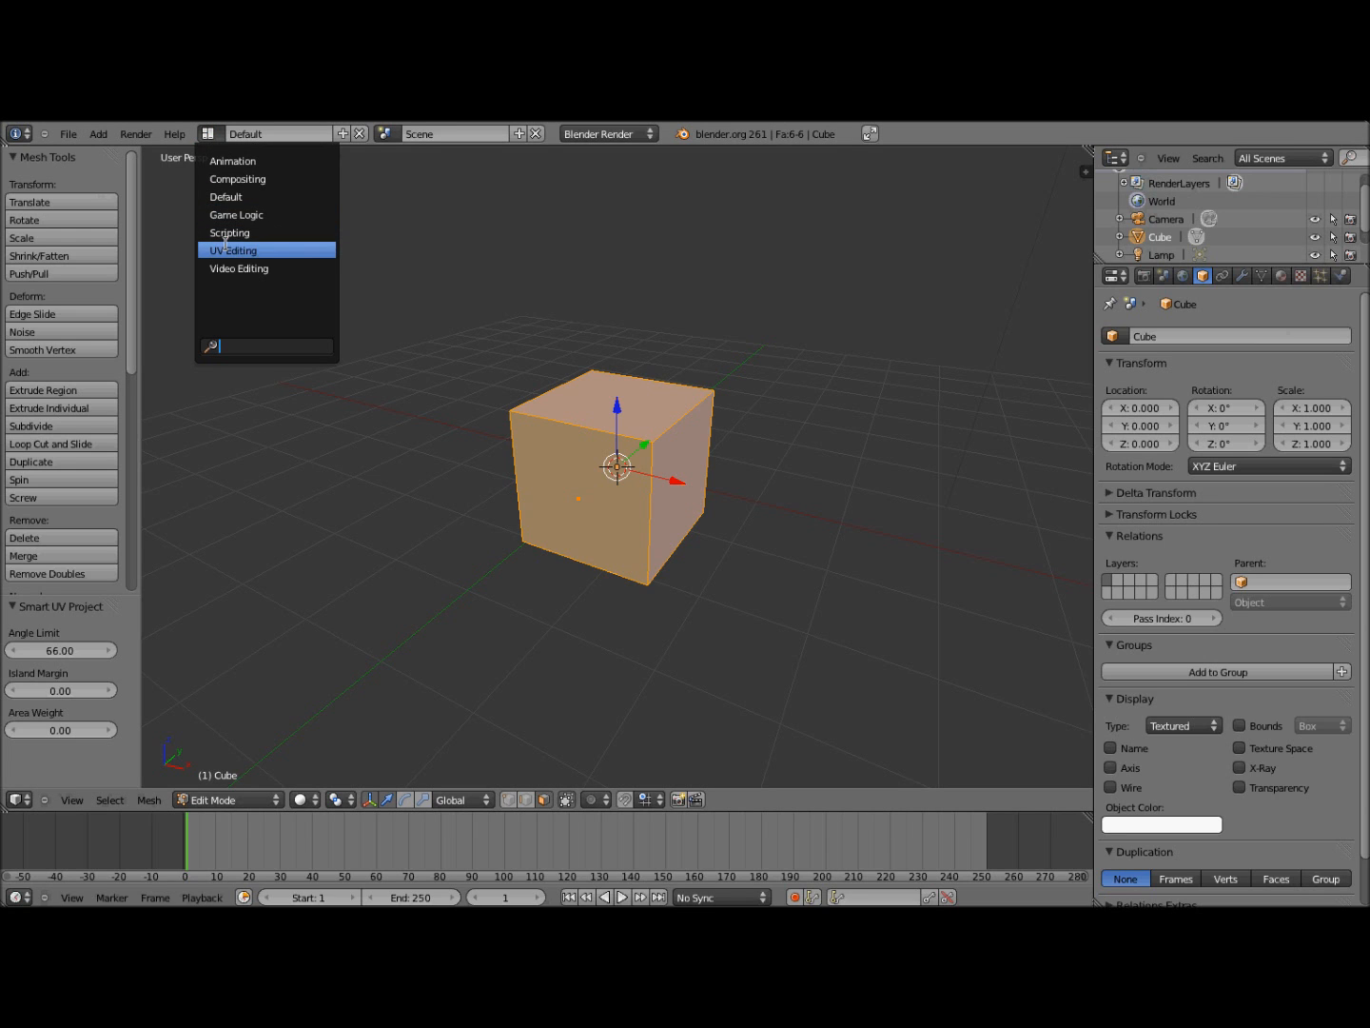
left_click(288, 251)
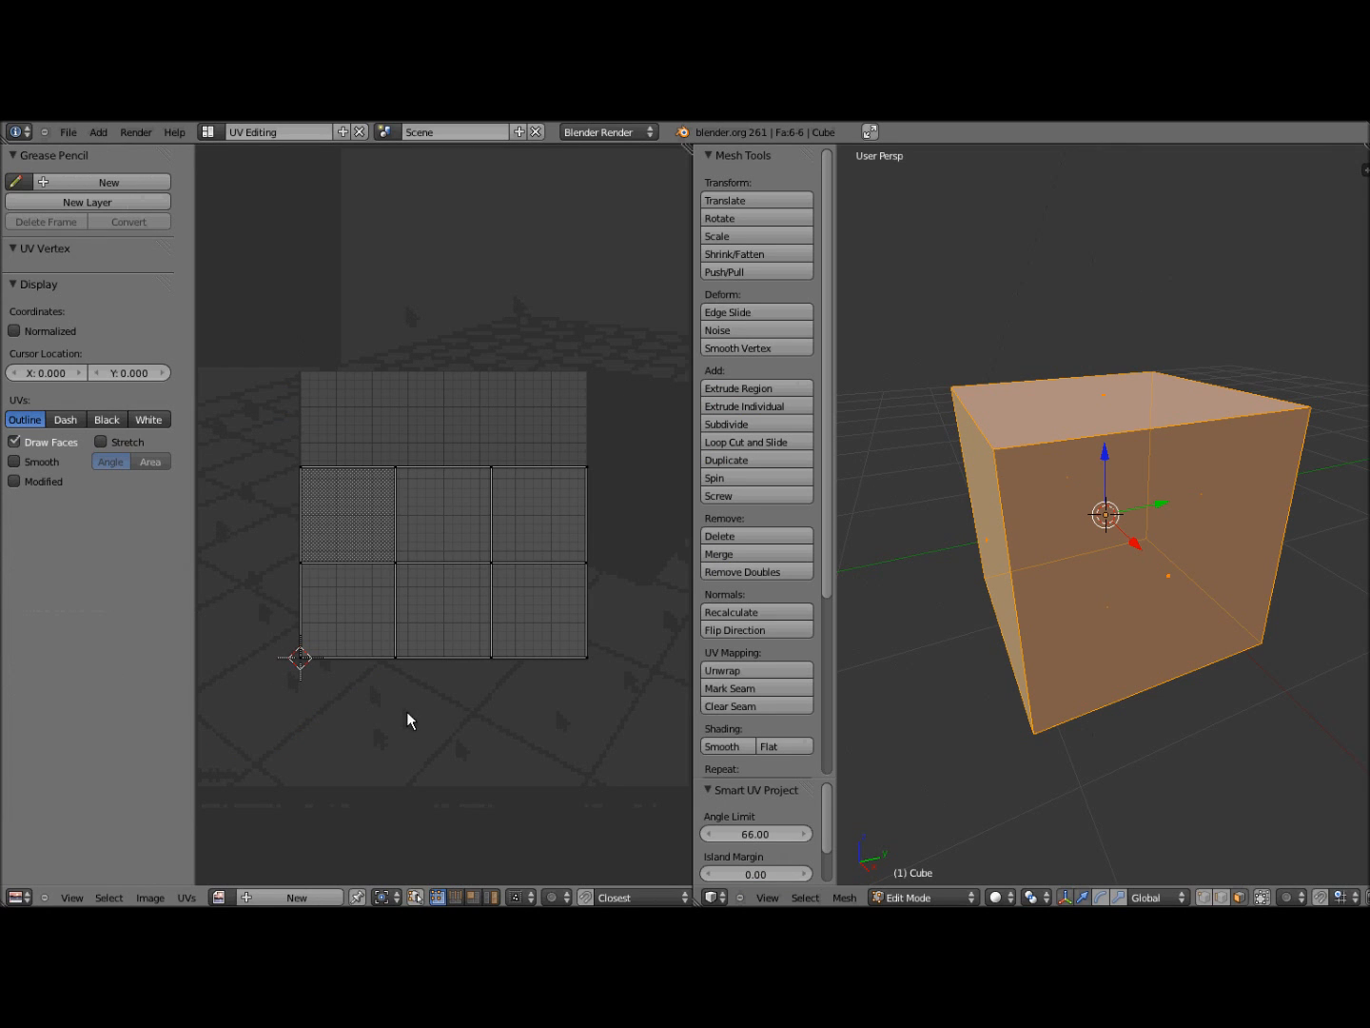
scroll(402, 720, "up", 1)
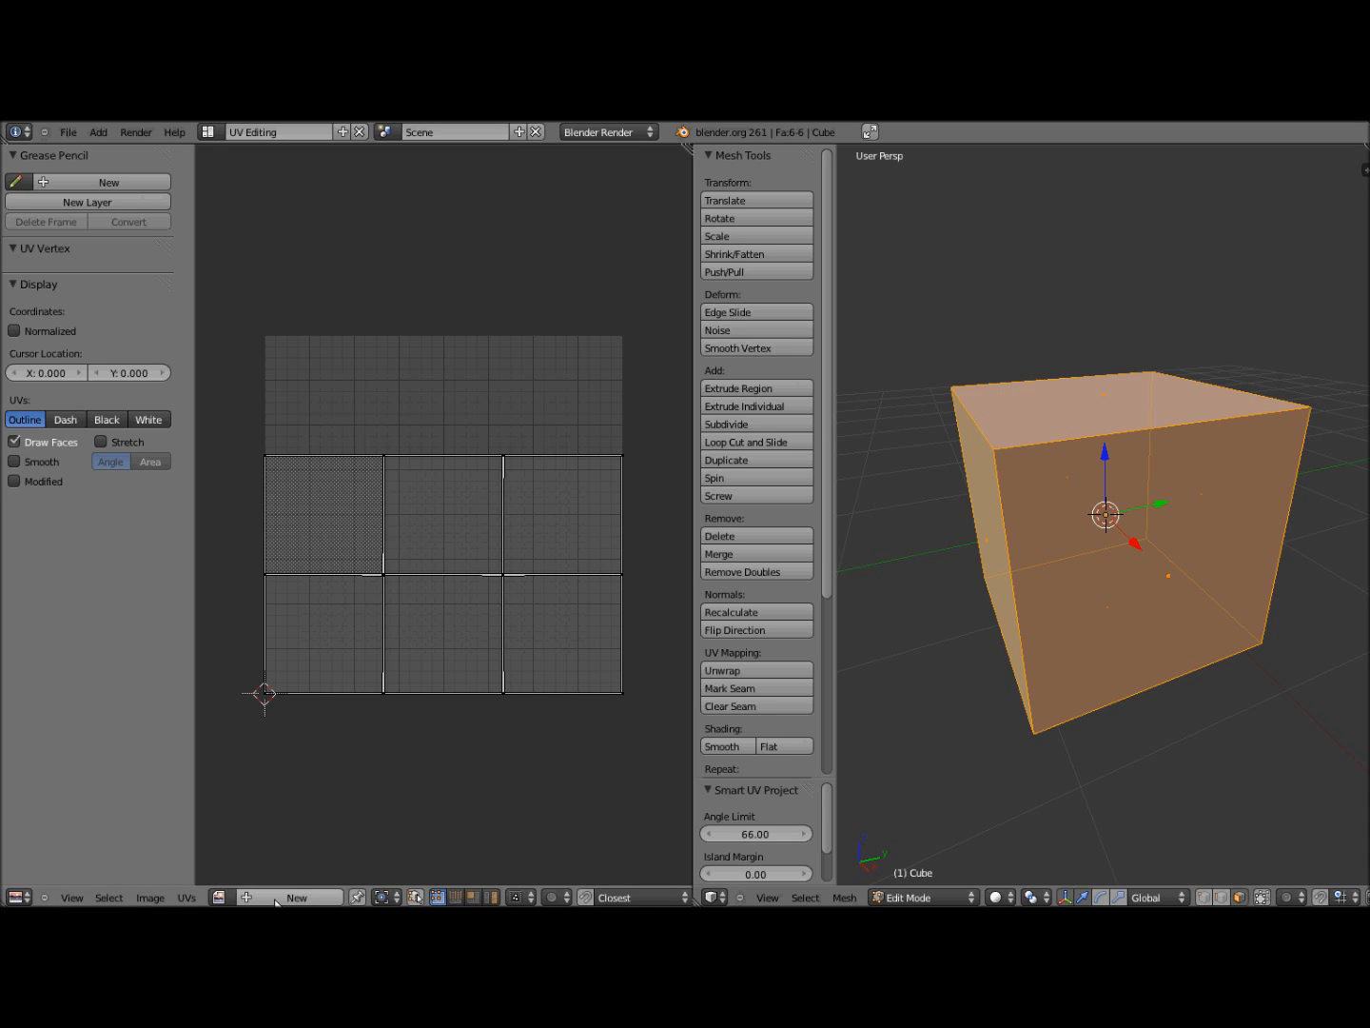
- Create a white 1024 by 1024 image named MyDiceTexture for the cube's UV layout
left_click(313, 897)
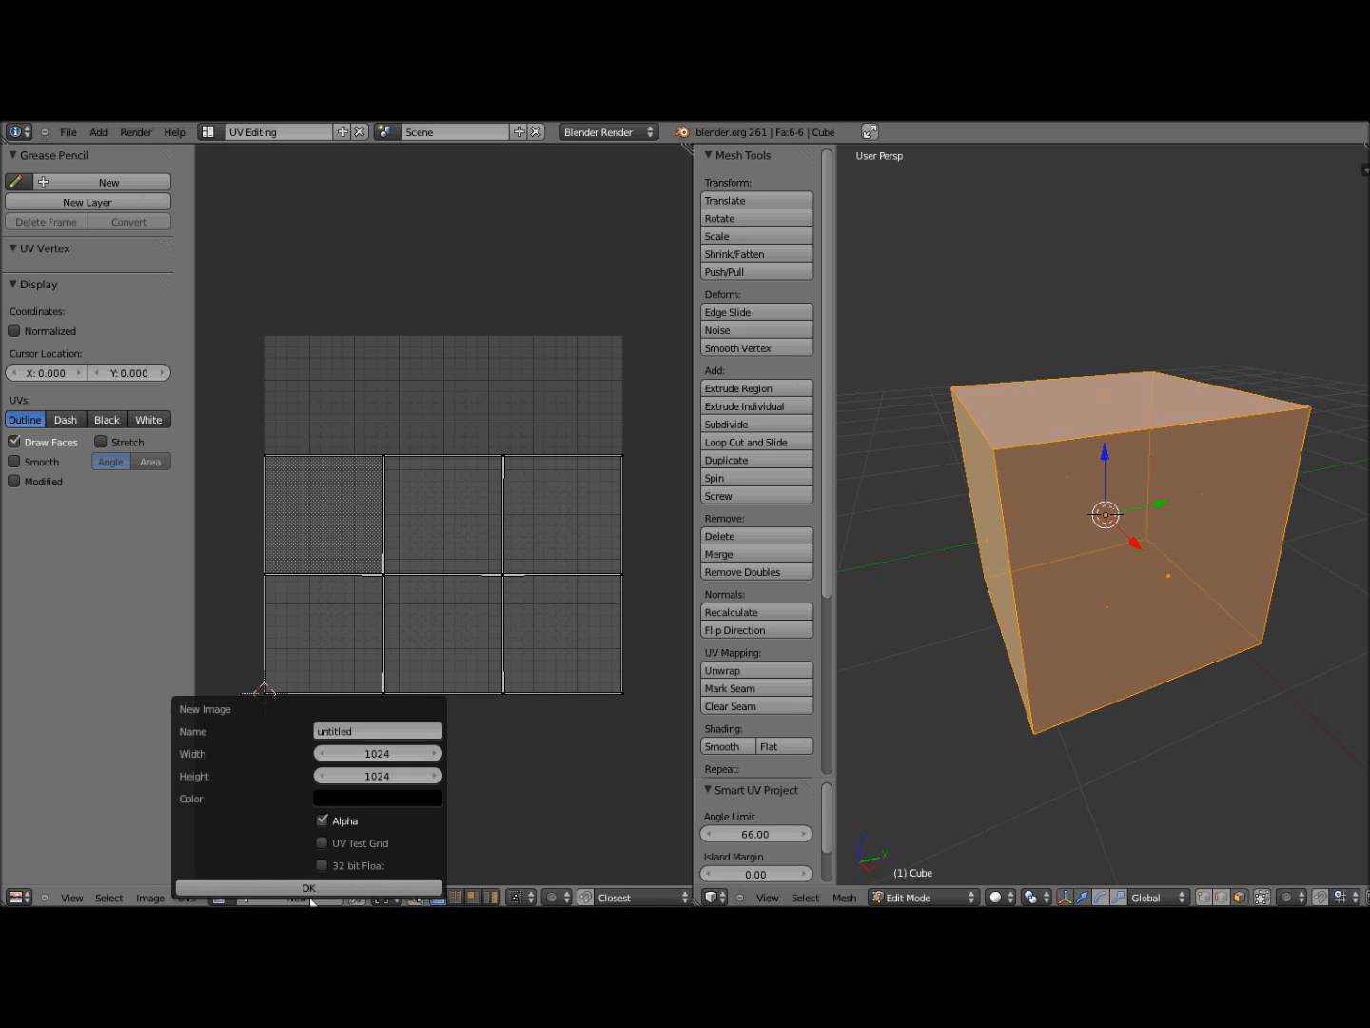
left_click(372, 729)
type("MyDiceTexture")
key("Return")
left_click(387, 797)
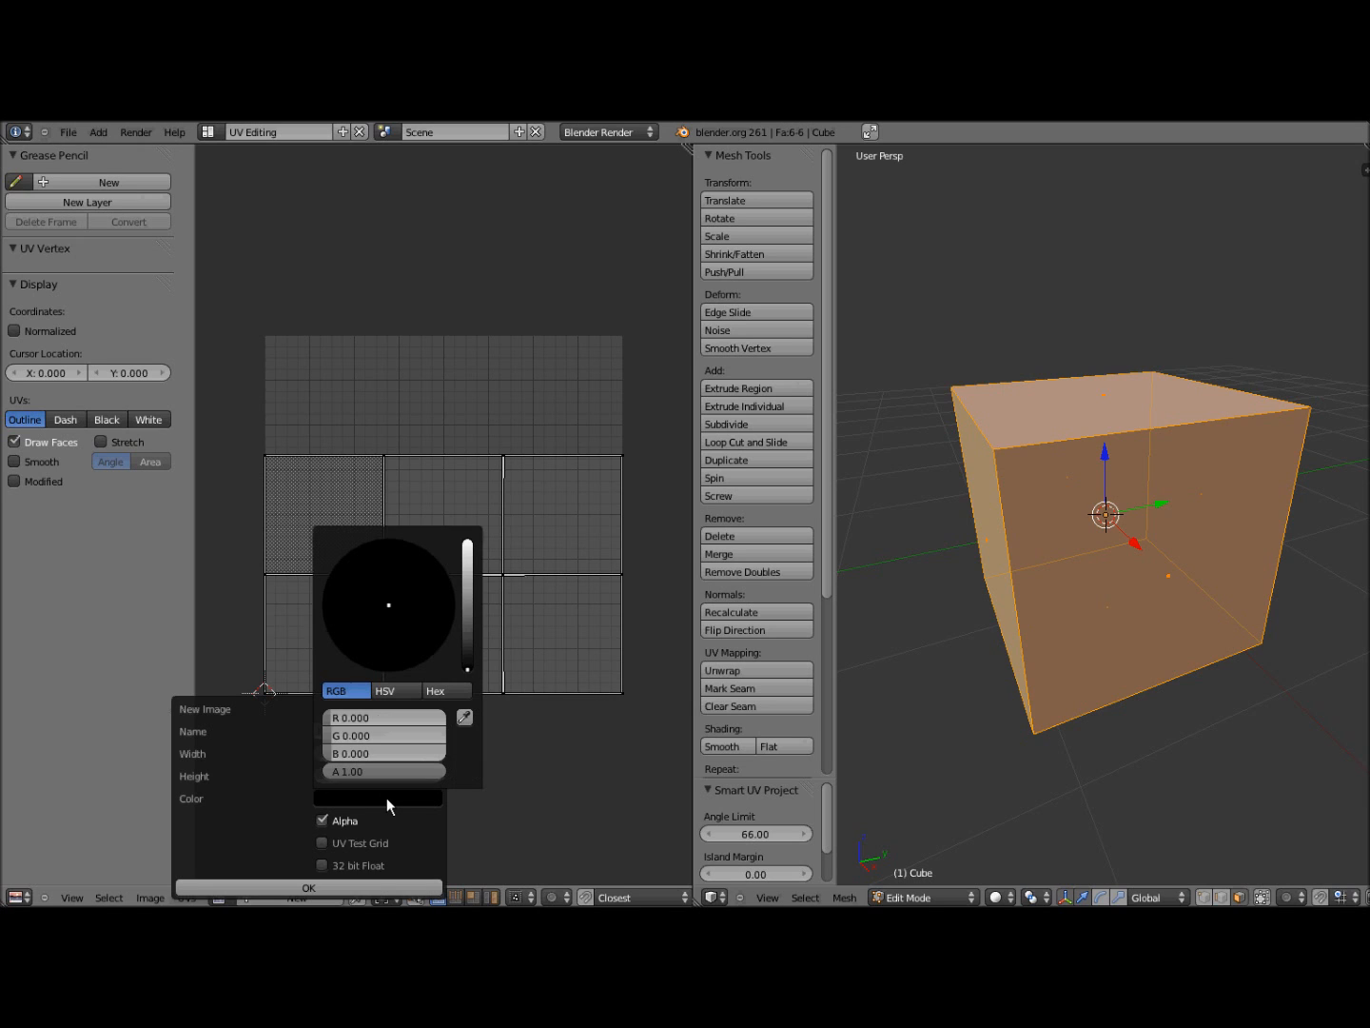
left_click(469, 542)
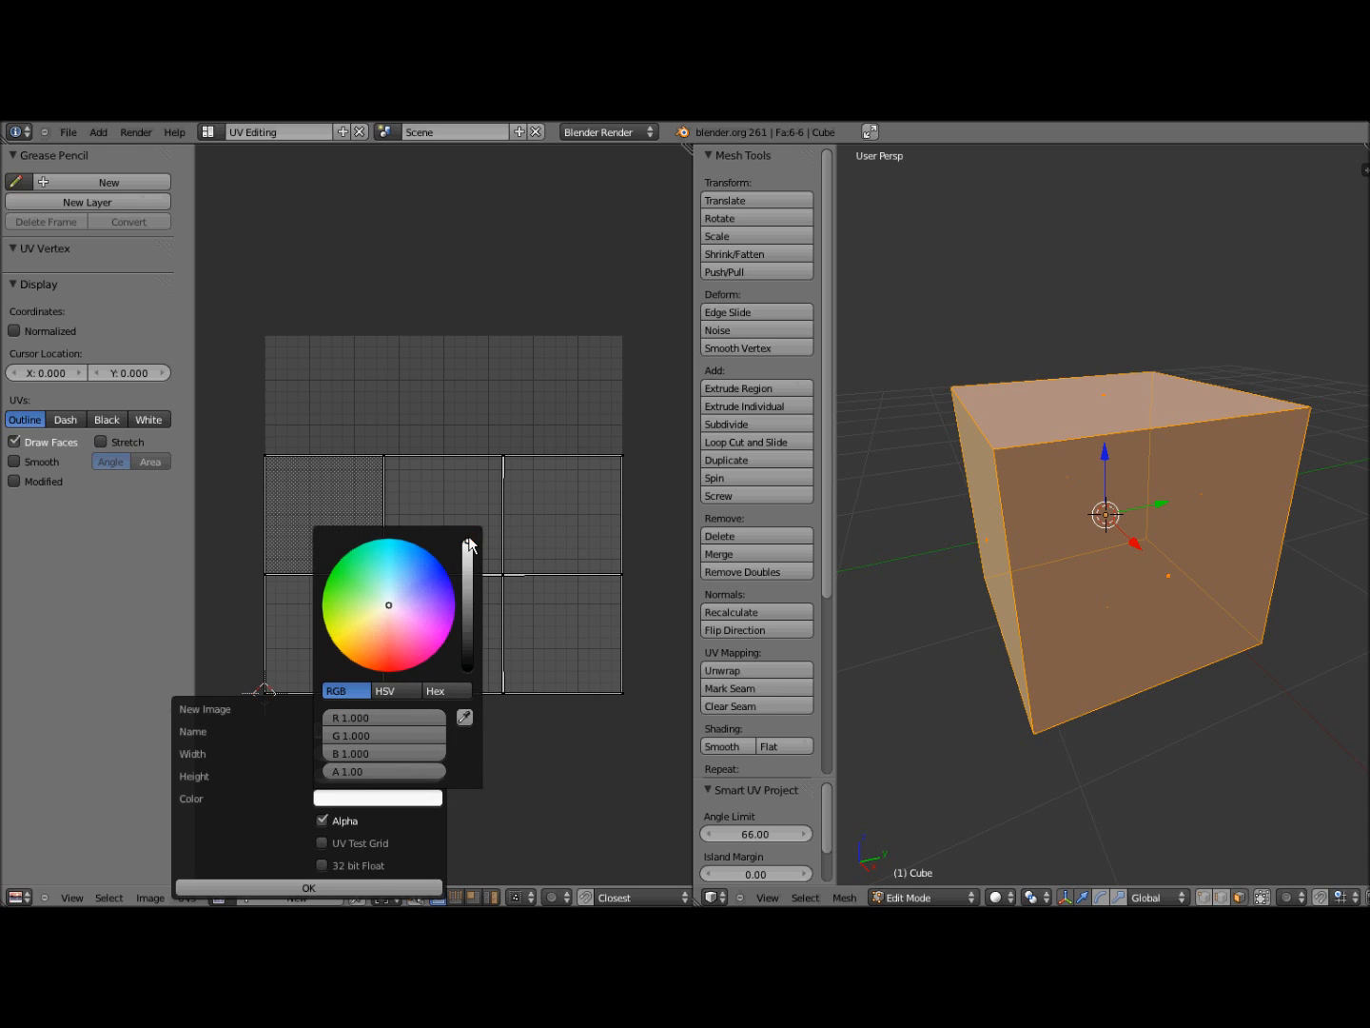
left_click(296, 894)
scroll(390, 807, "down", 2)
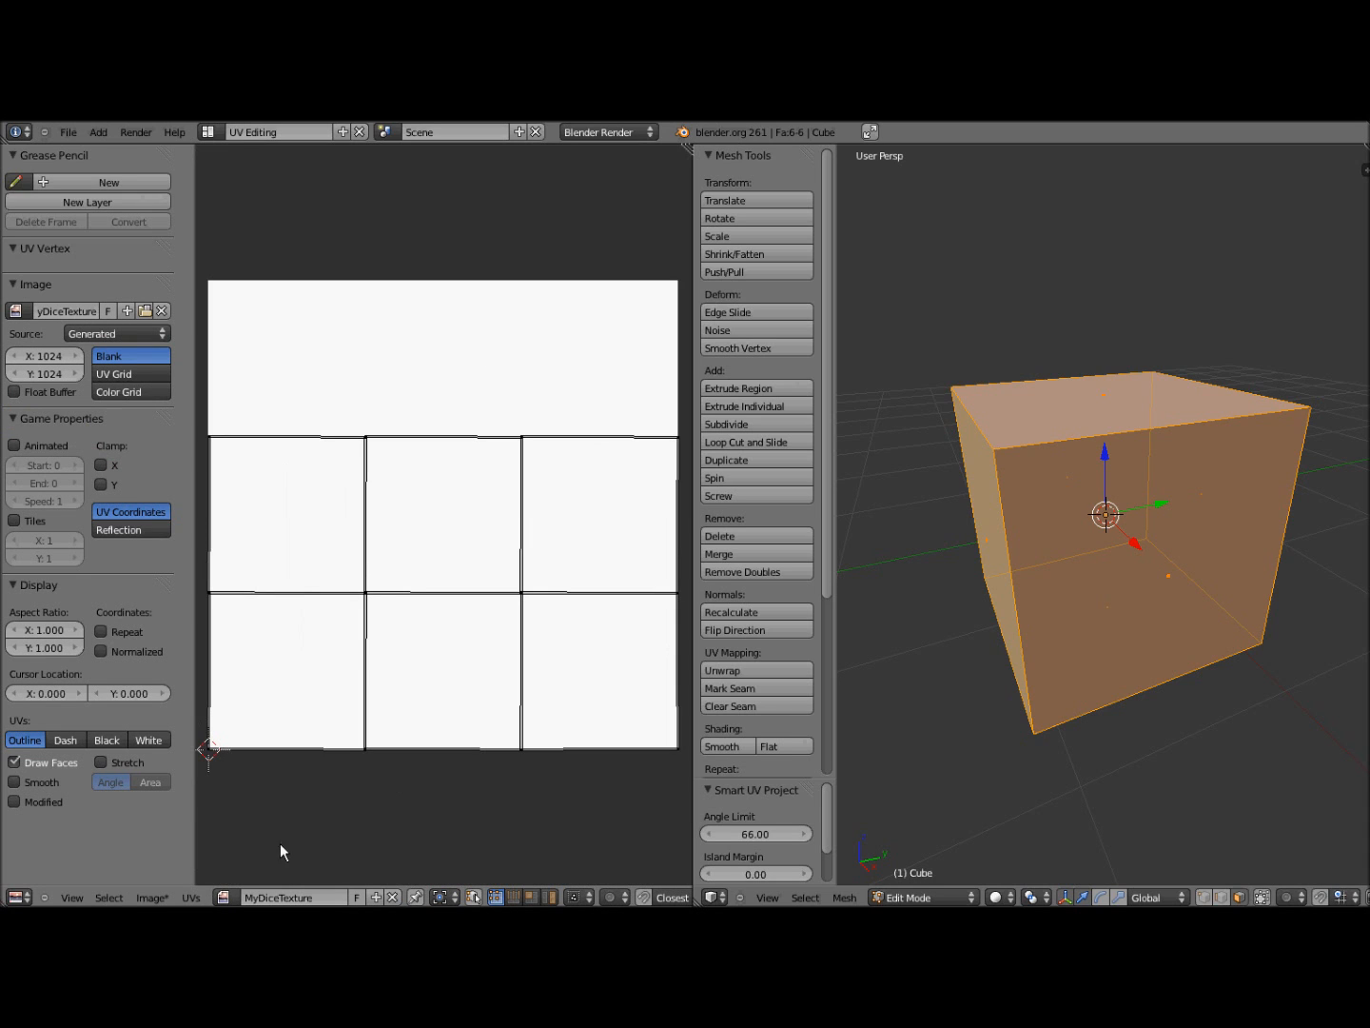
- Enable image painting on MyDiceTexture and set the TexDraw brush to black with strength 1.000
left_click(148, 898)
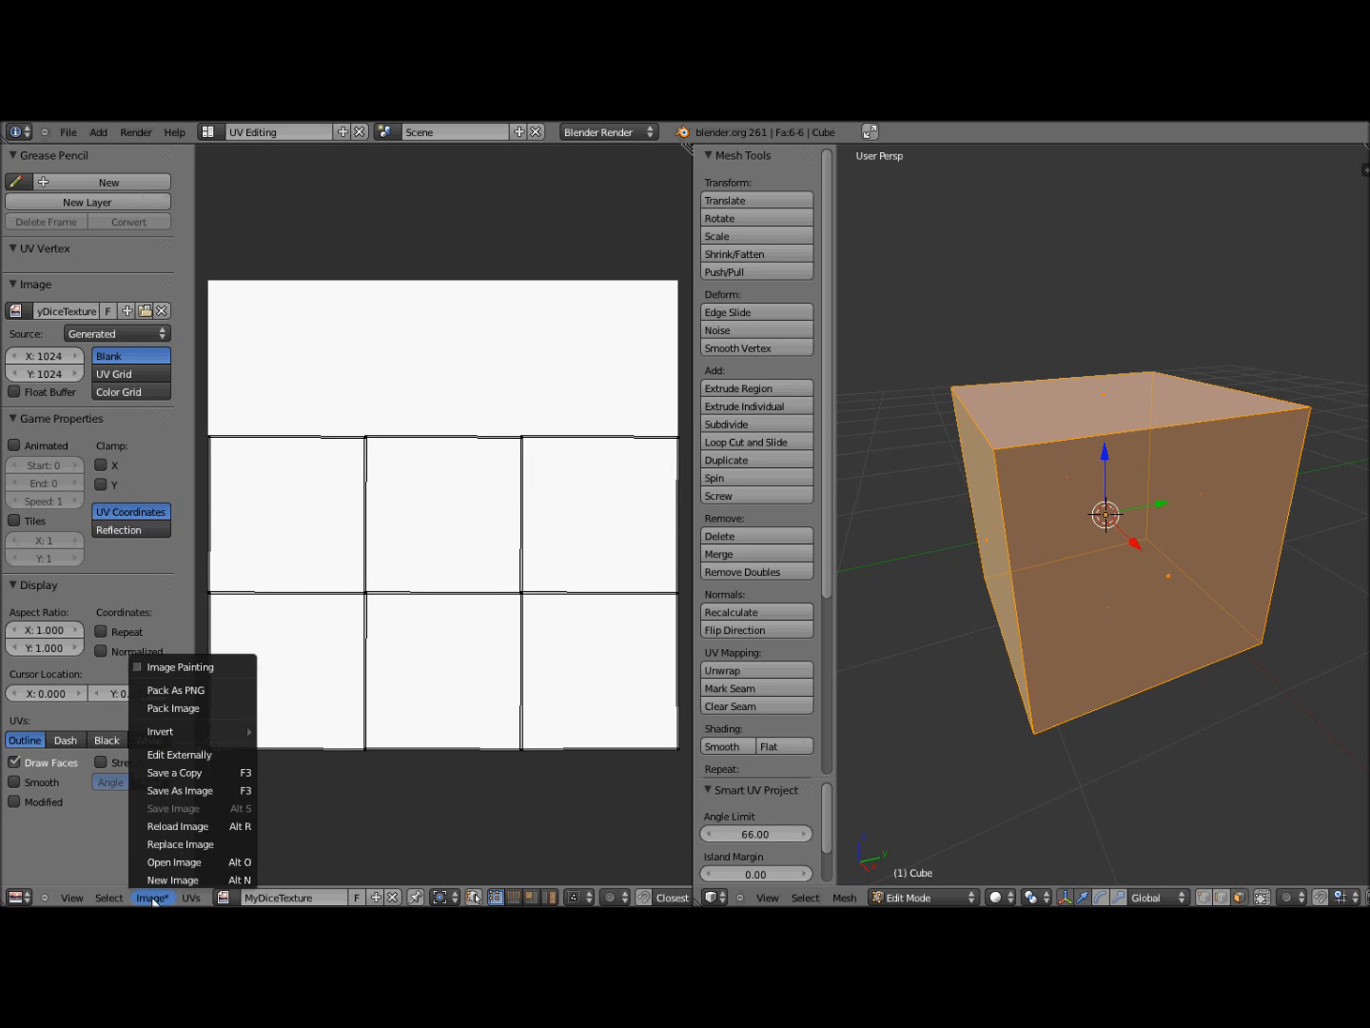
left_click(139, 670)
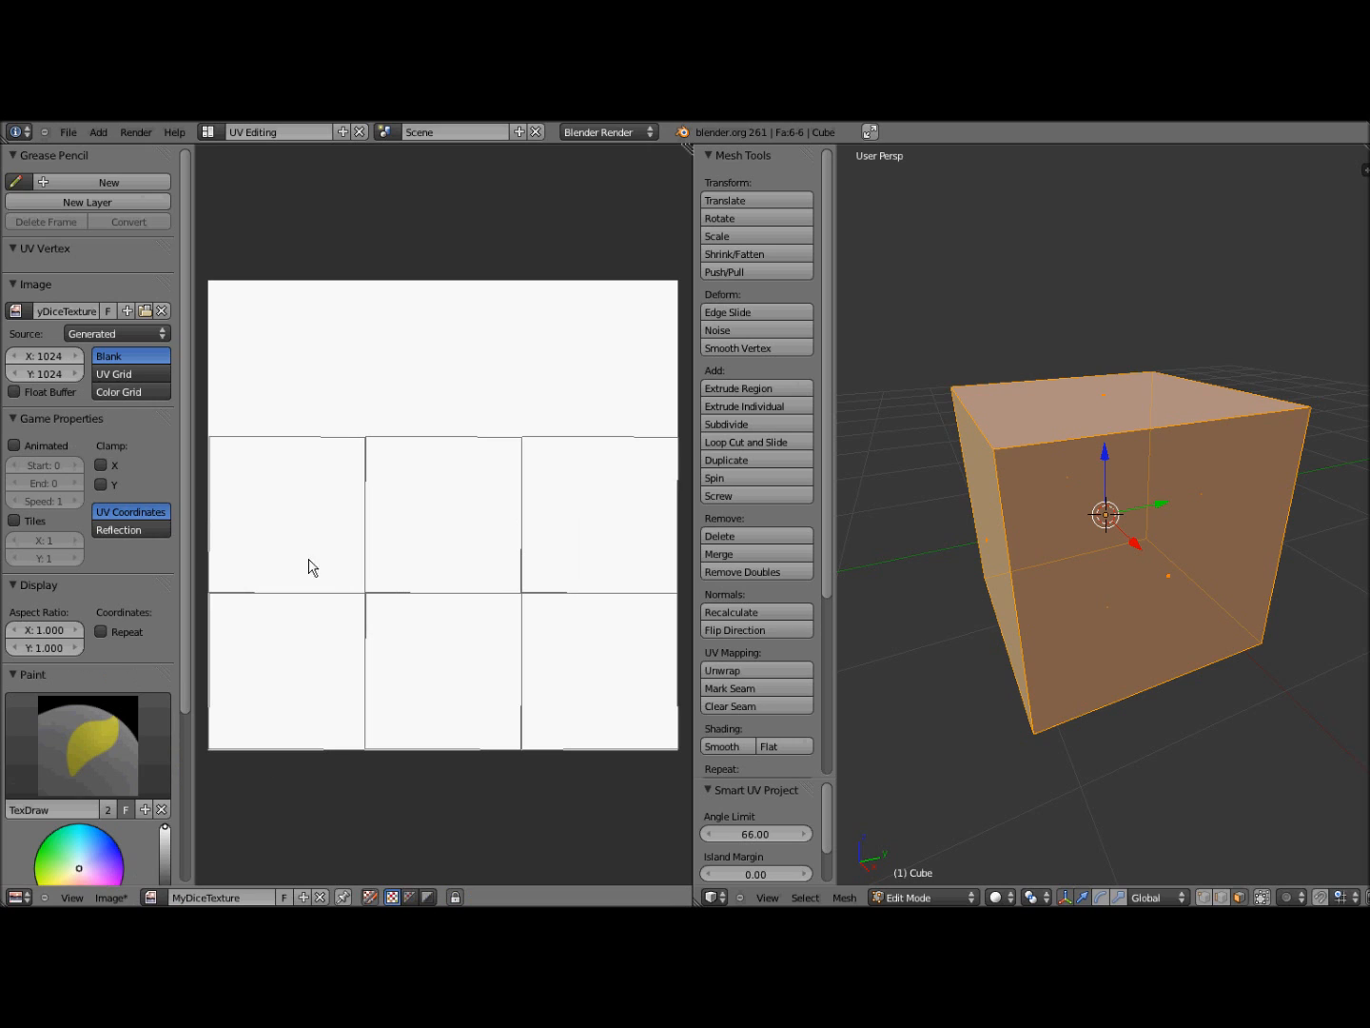
scroll(95, 611, "down", 5)
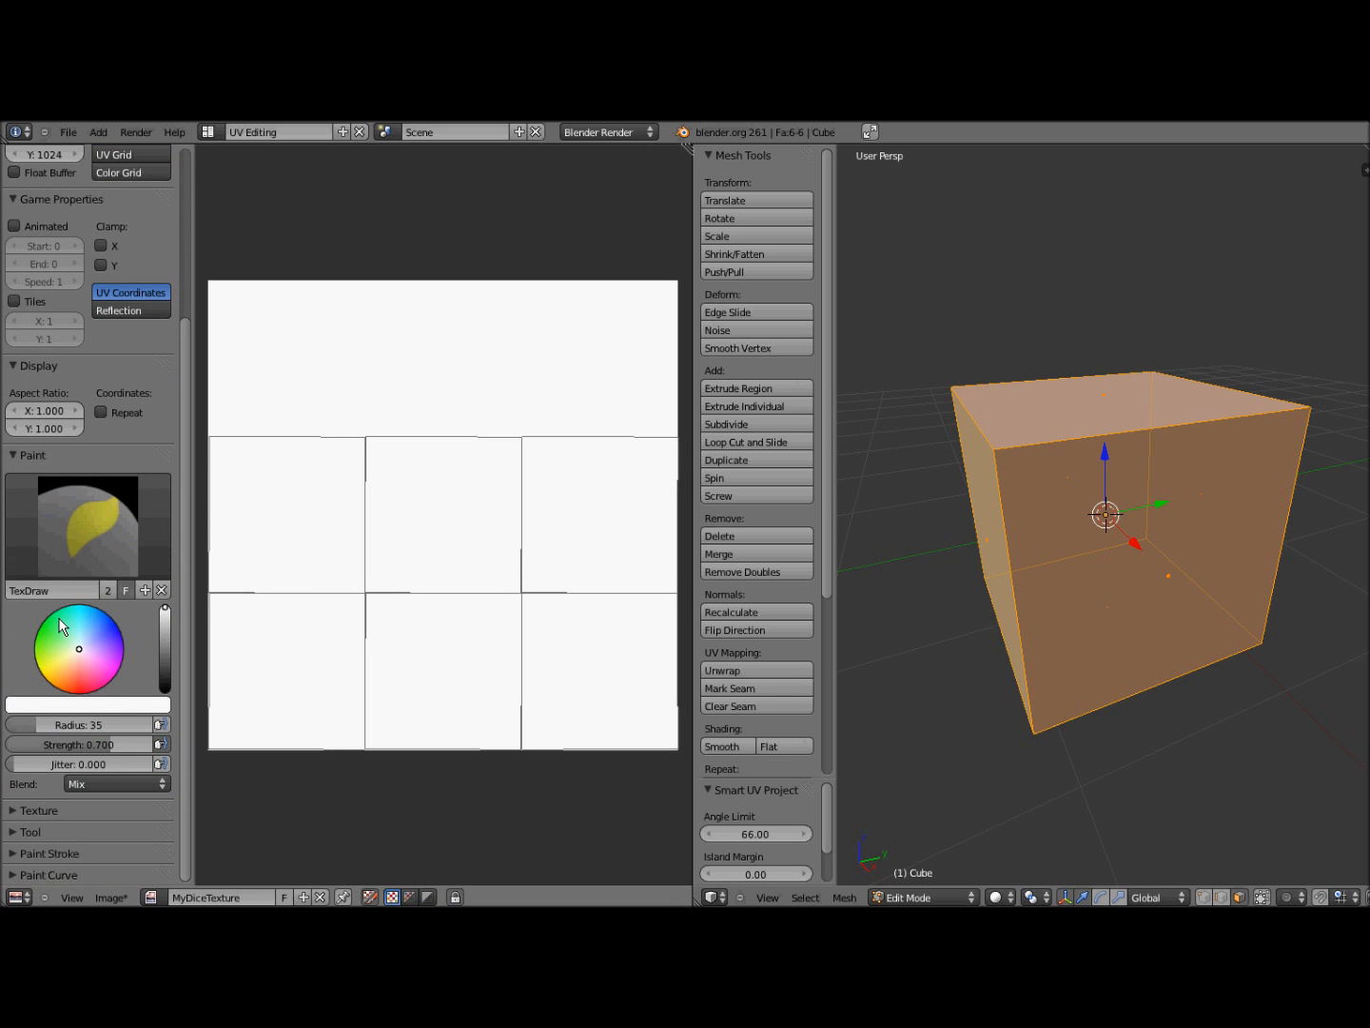
left_click_drag(166, 614, 170, 700)
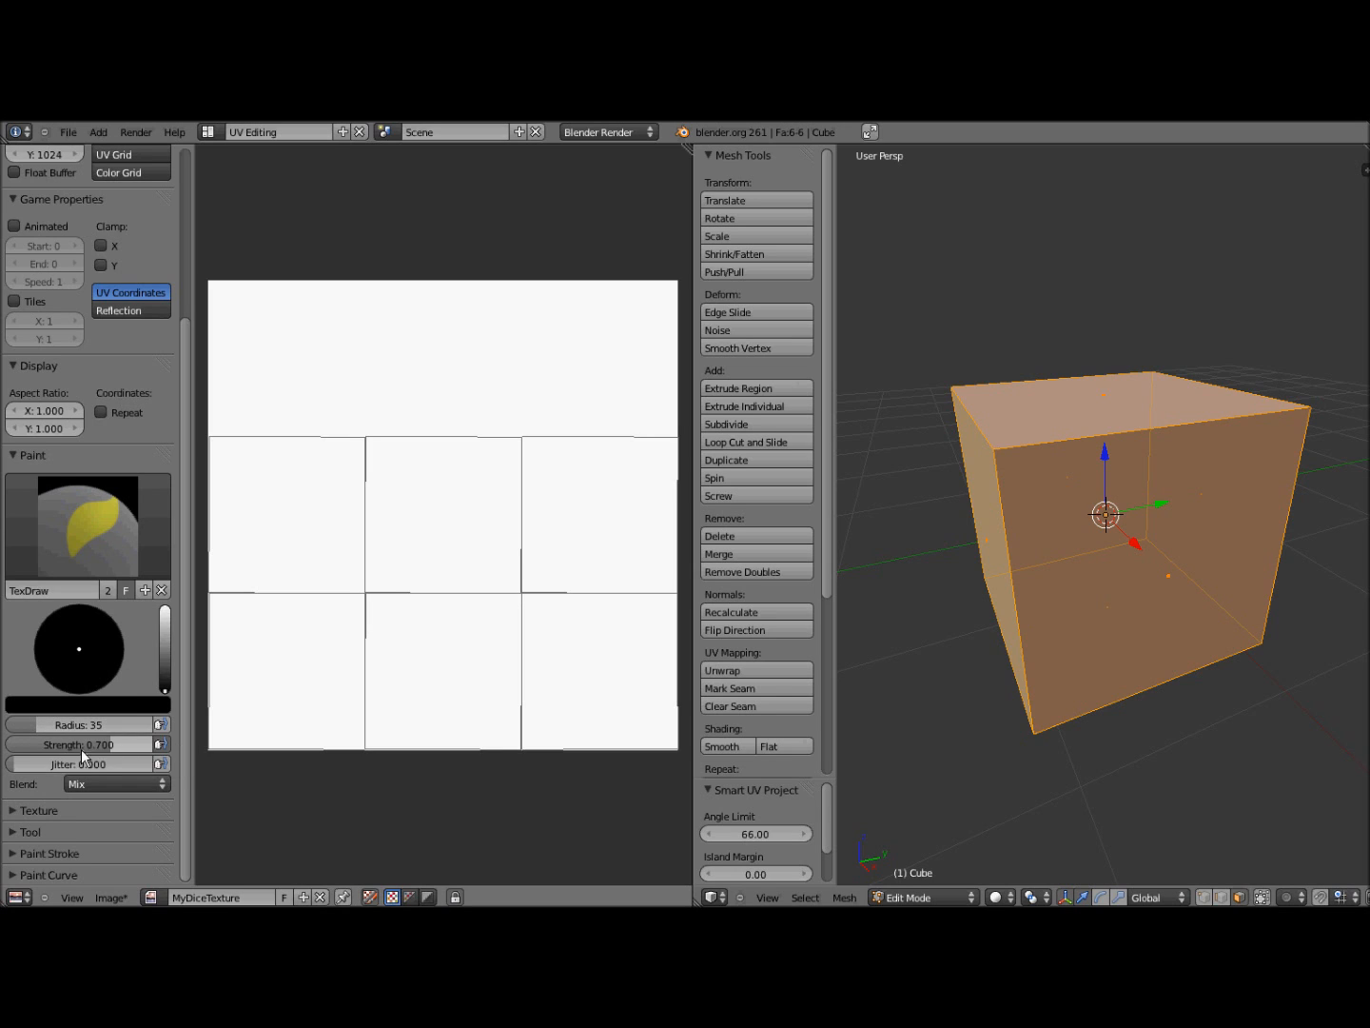
left_click_drag(110, 753, 158, 747)
- Give the brush a flat Max paint curve for hard-edged dots, and hide the image editor's properties sidebar
left_click(13, 875)
scroll(62, 859, "down", 2)
scroll(113, 835, "down", 4)
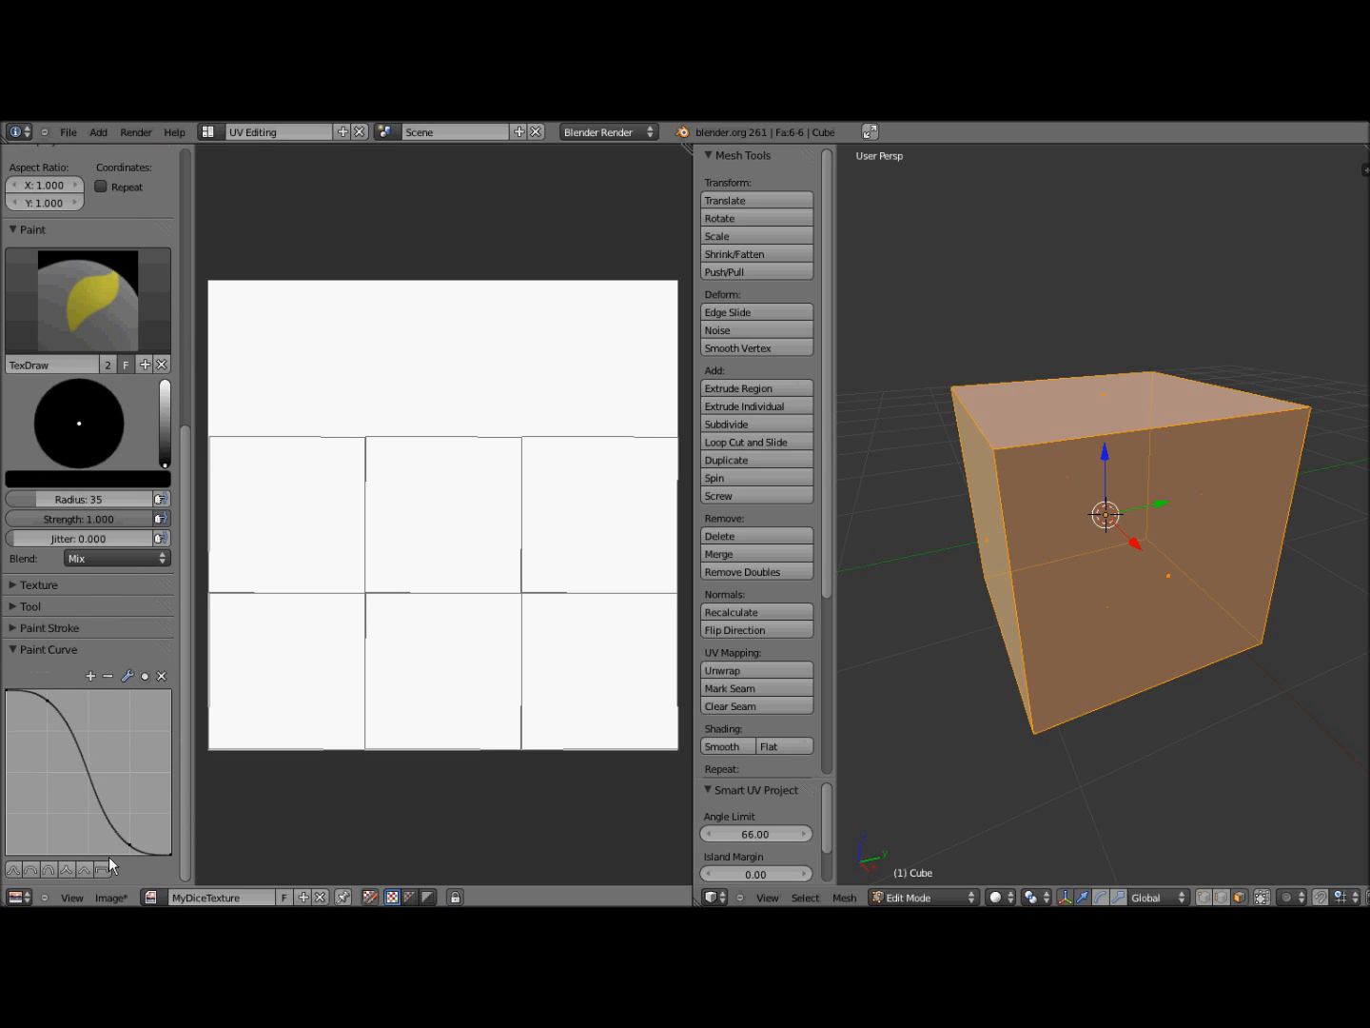
left_click(102, 868)
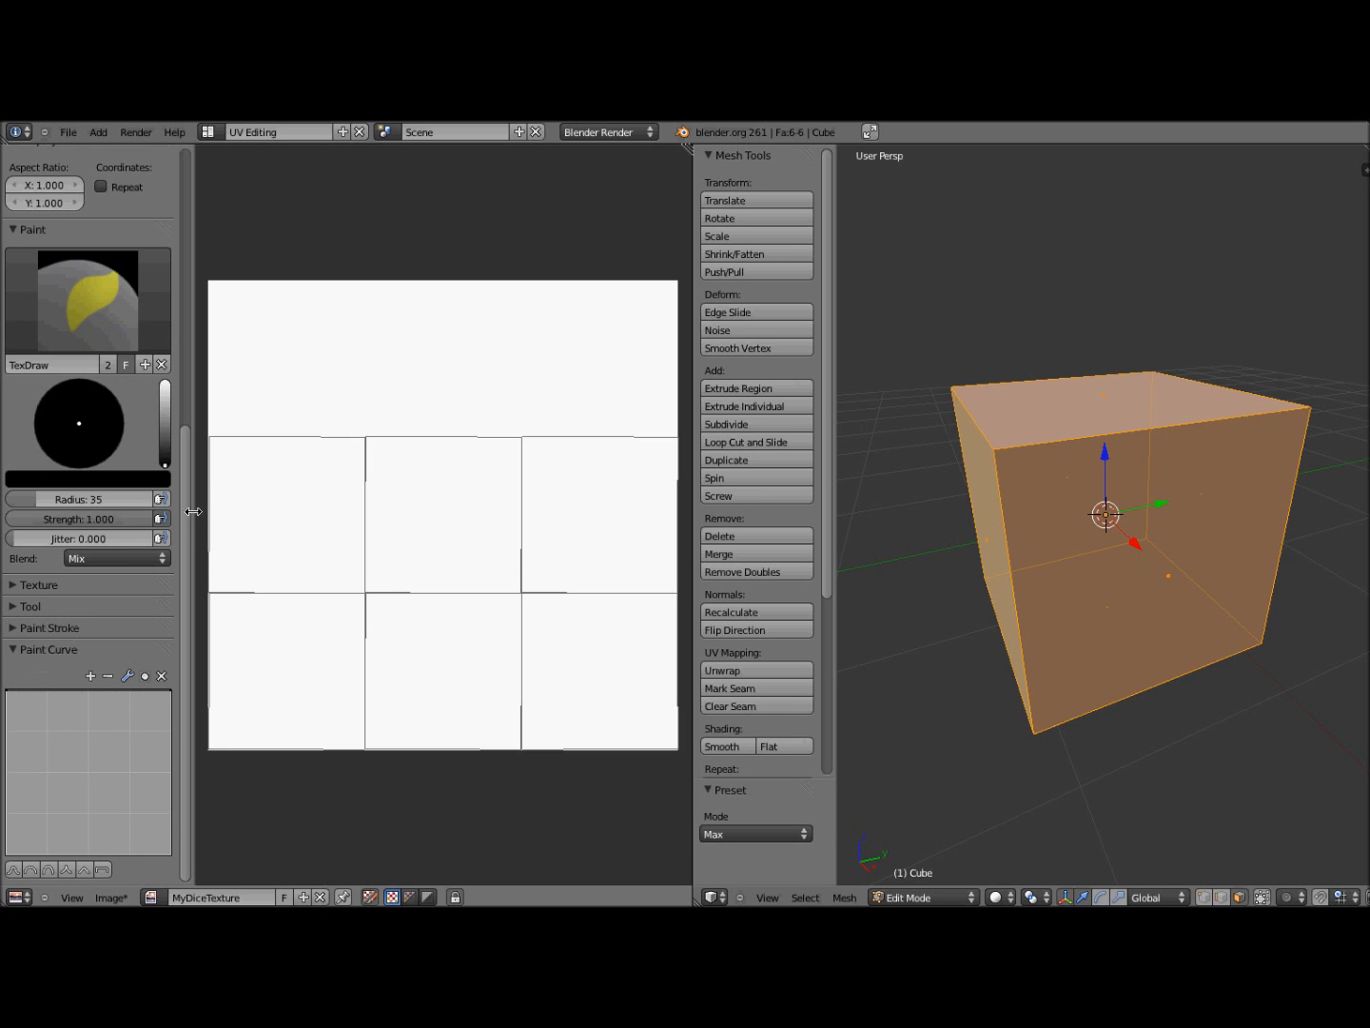
left_click_drag(193, 512, 8, 528)
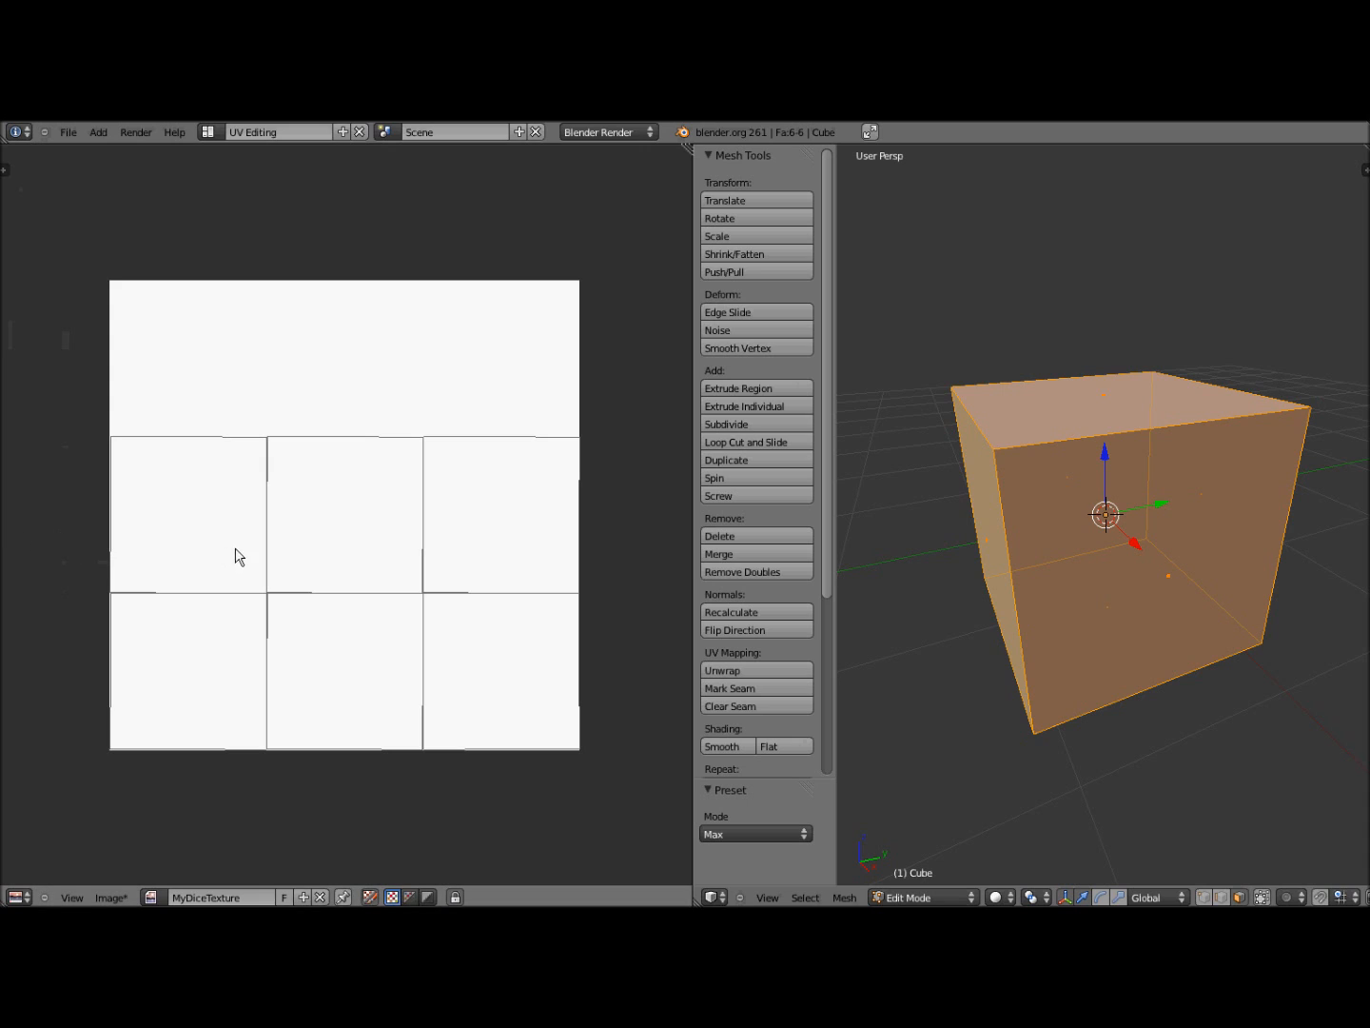
- Paint one centred dot, two diagonal dots and three diagonal dots on the upper row's first, second and third UV squares
left_click(185, 515)
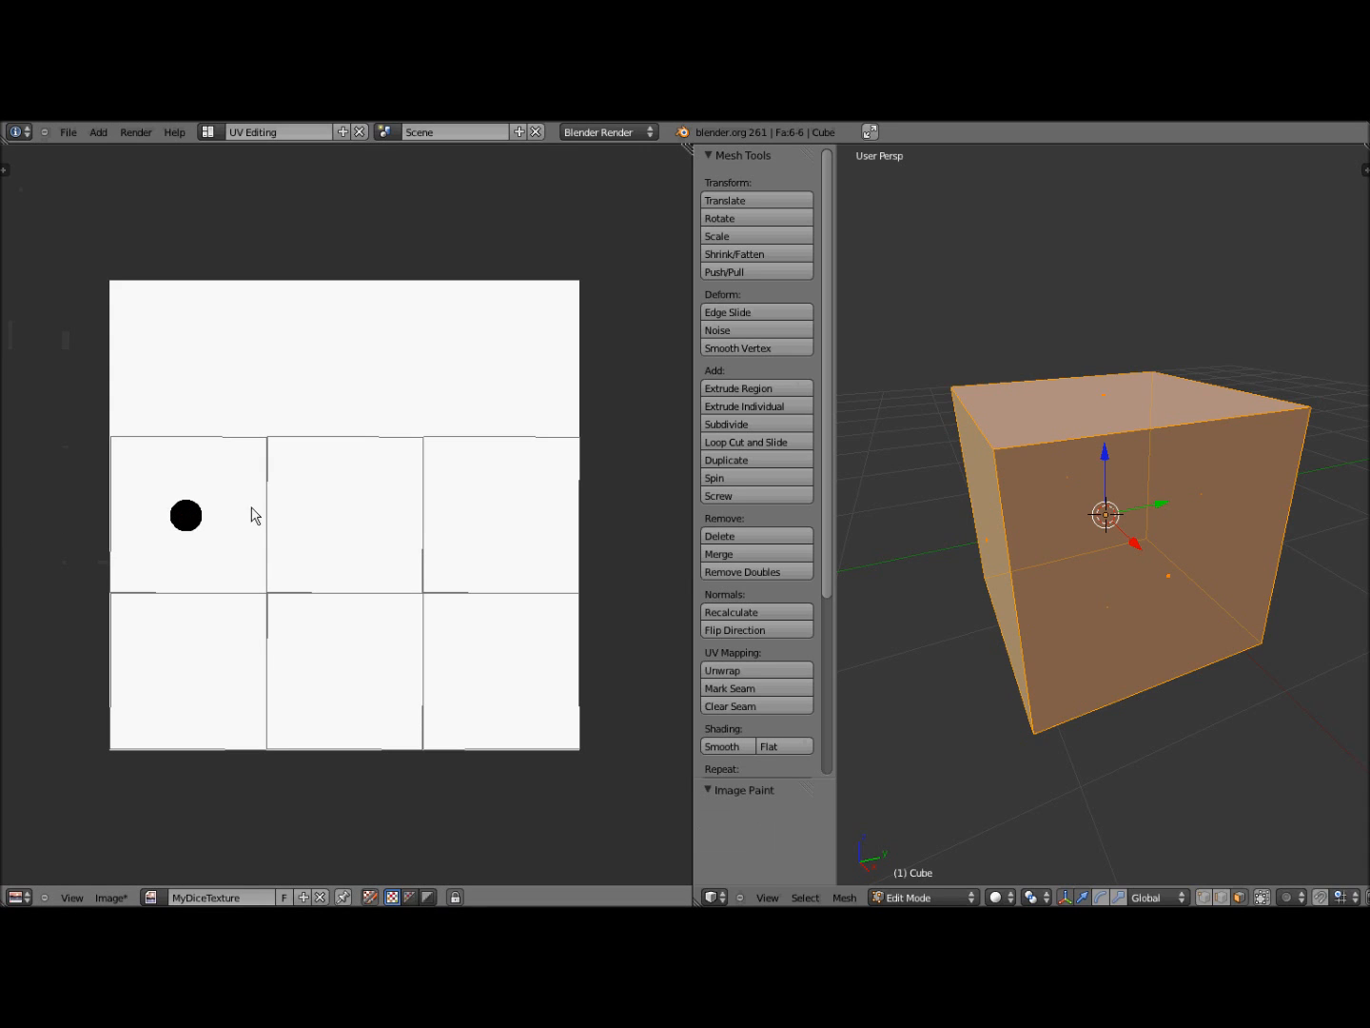
left_click(284, 457)
left_click(398, 571)
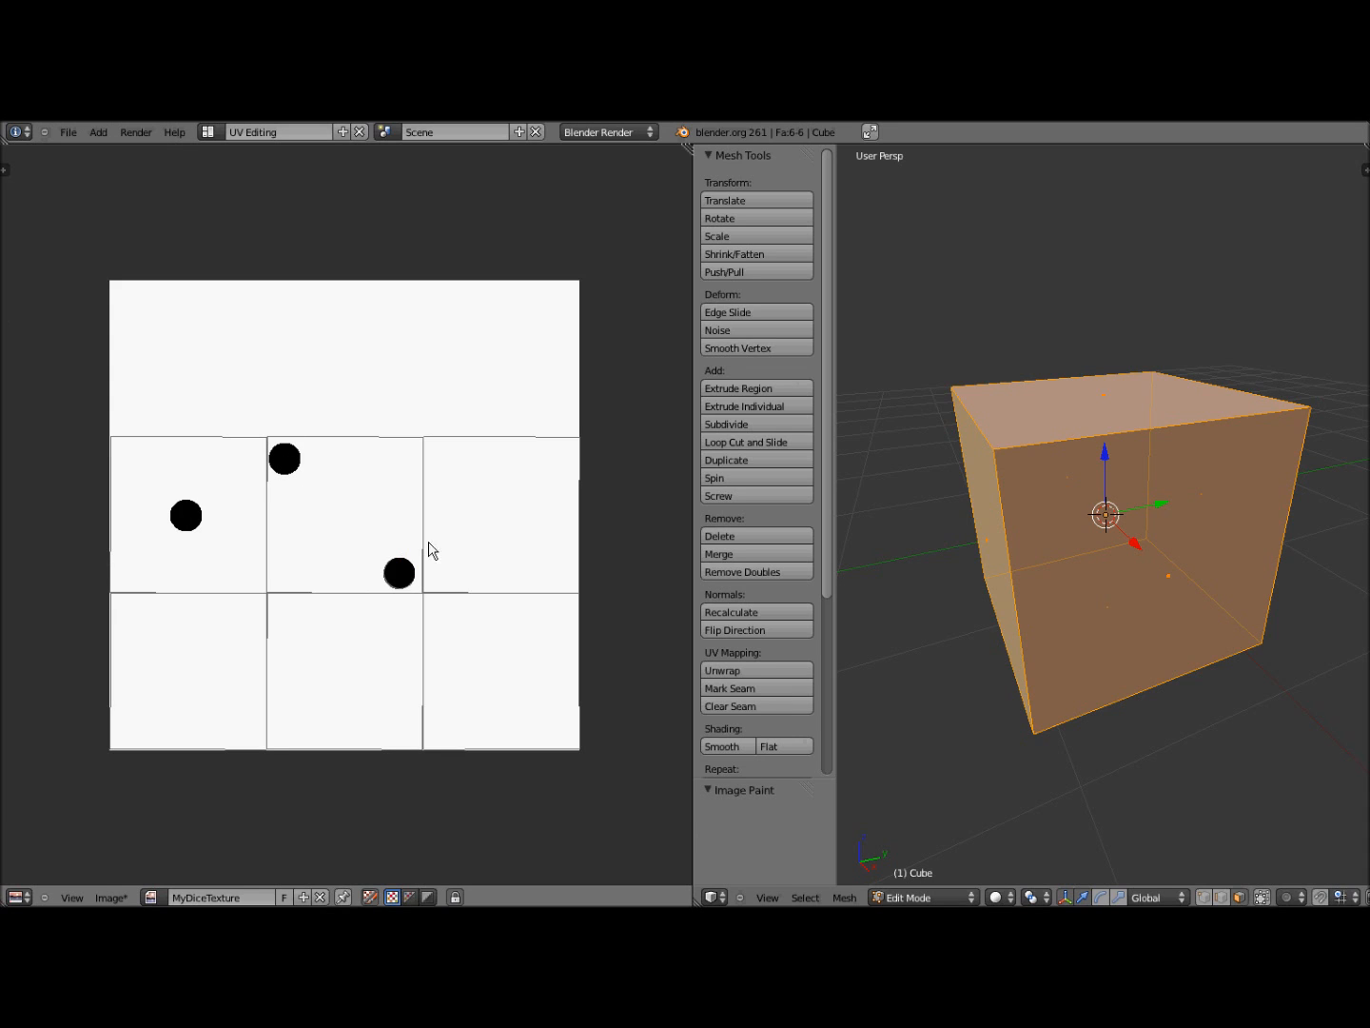
left_click(444, 460)
left_click(557, 572)
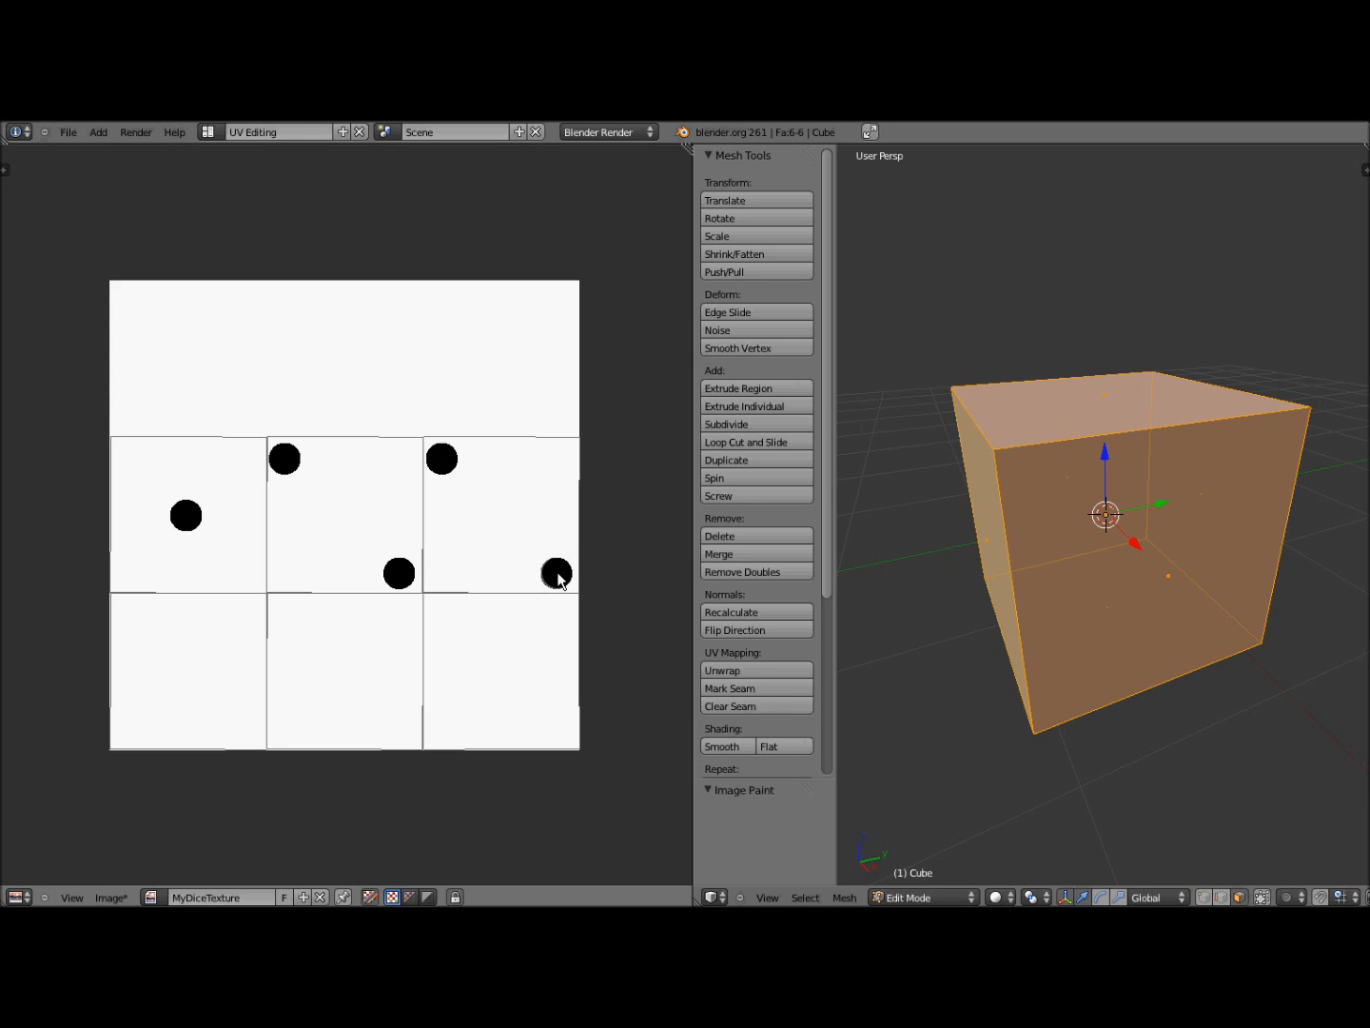
left_click(497, 519)
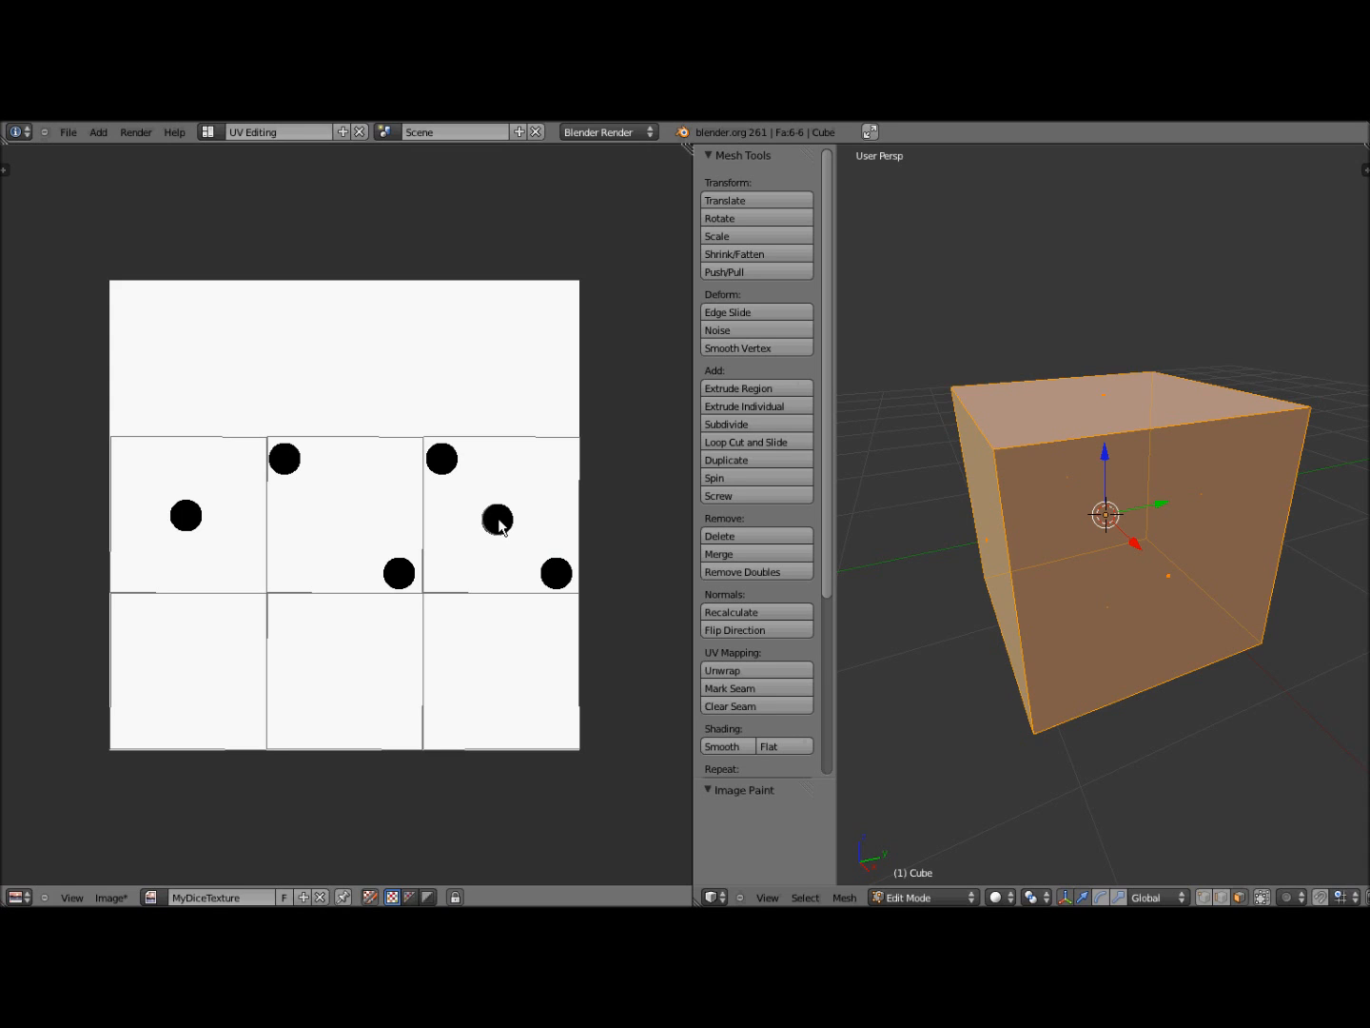
- Paint four corner dots on the lower-left UV square, undoing and repainting the misaligned bottom-left dot
left_click(129, 617)
left_click(125, 729)
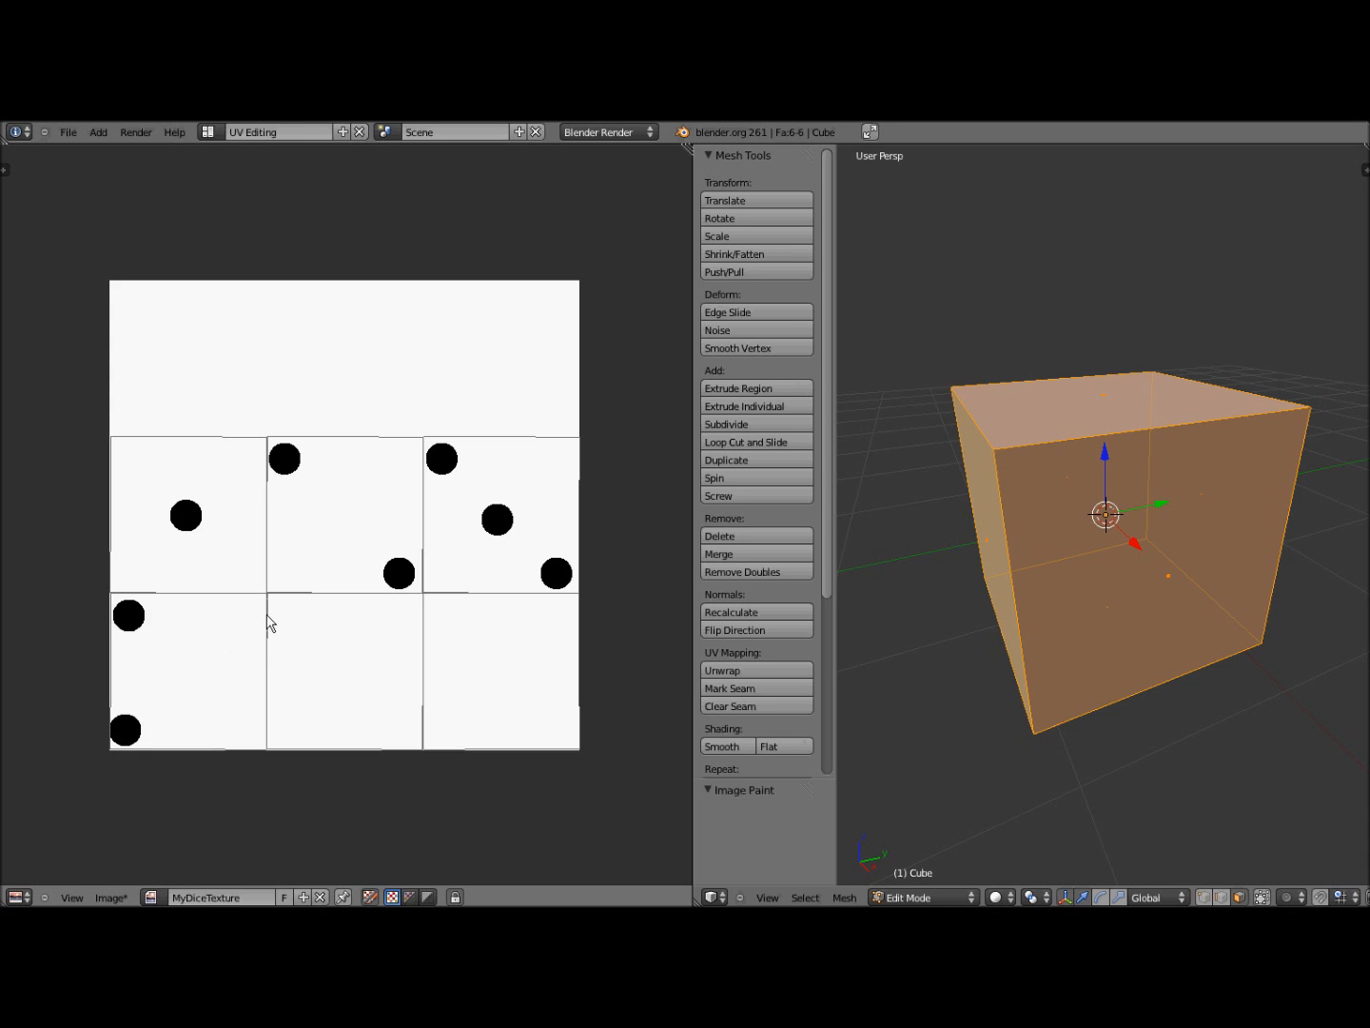
key("ctrl+z")
left_click(129, 730)
left_click(247, 731)
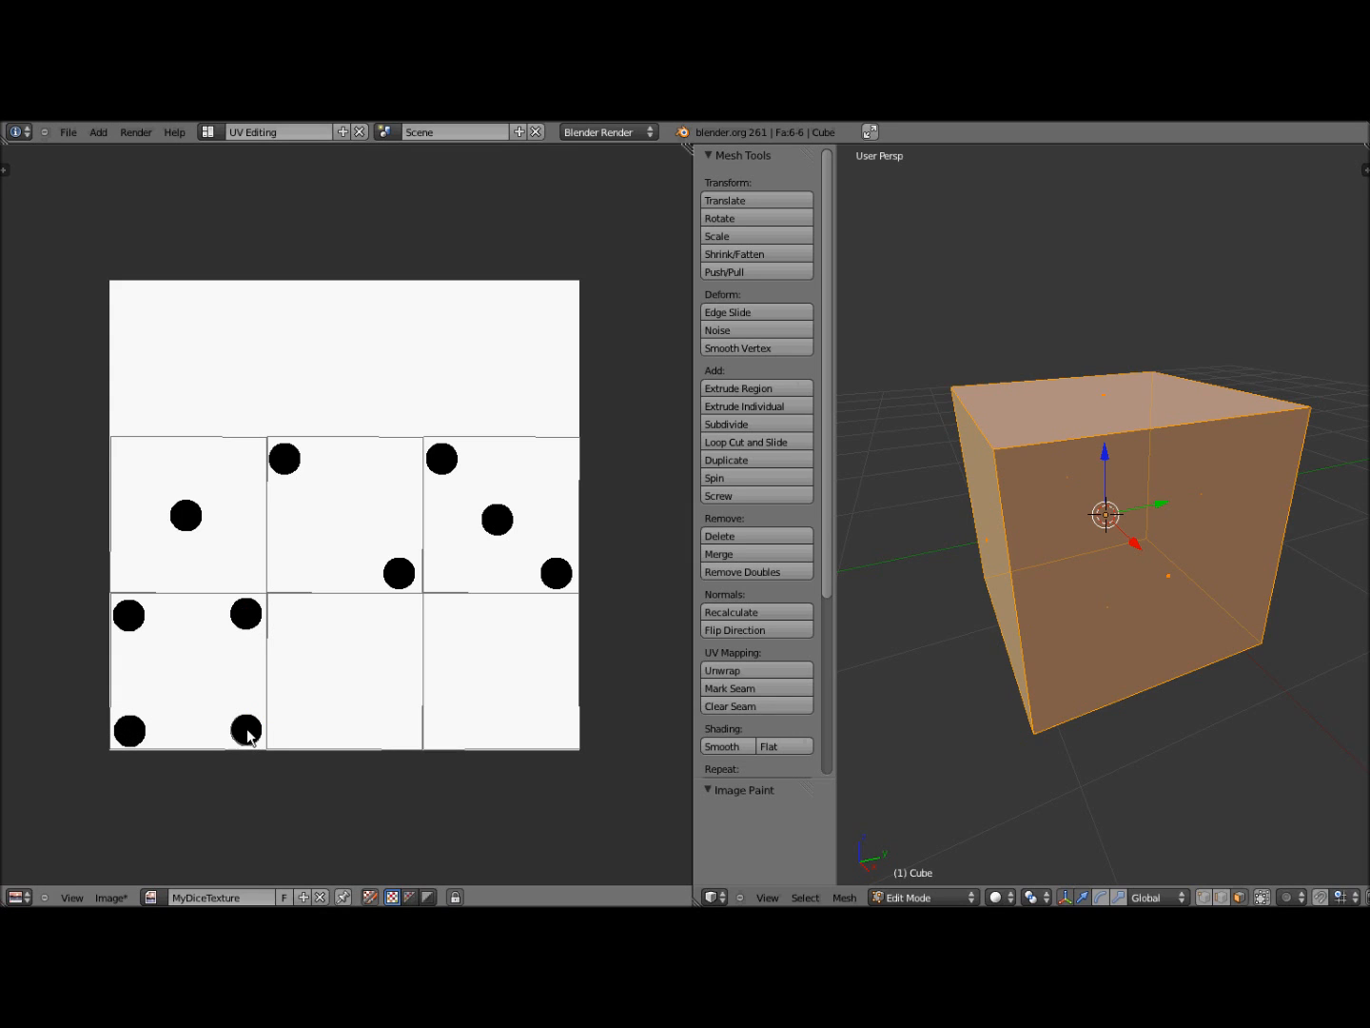
- Paint five dots on the lower-middle UV square, one per corner and one centred, redoing the misaligned bottom-left dot
left_click(287, 616)
left_click(282, 730)
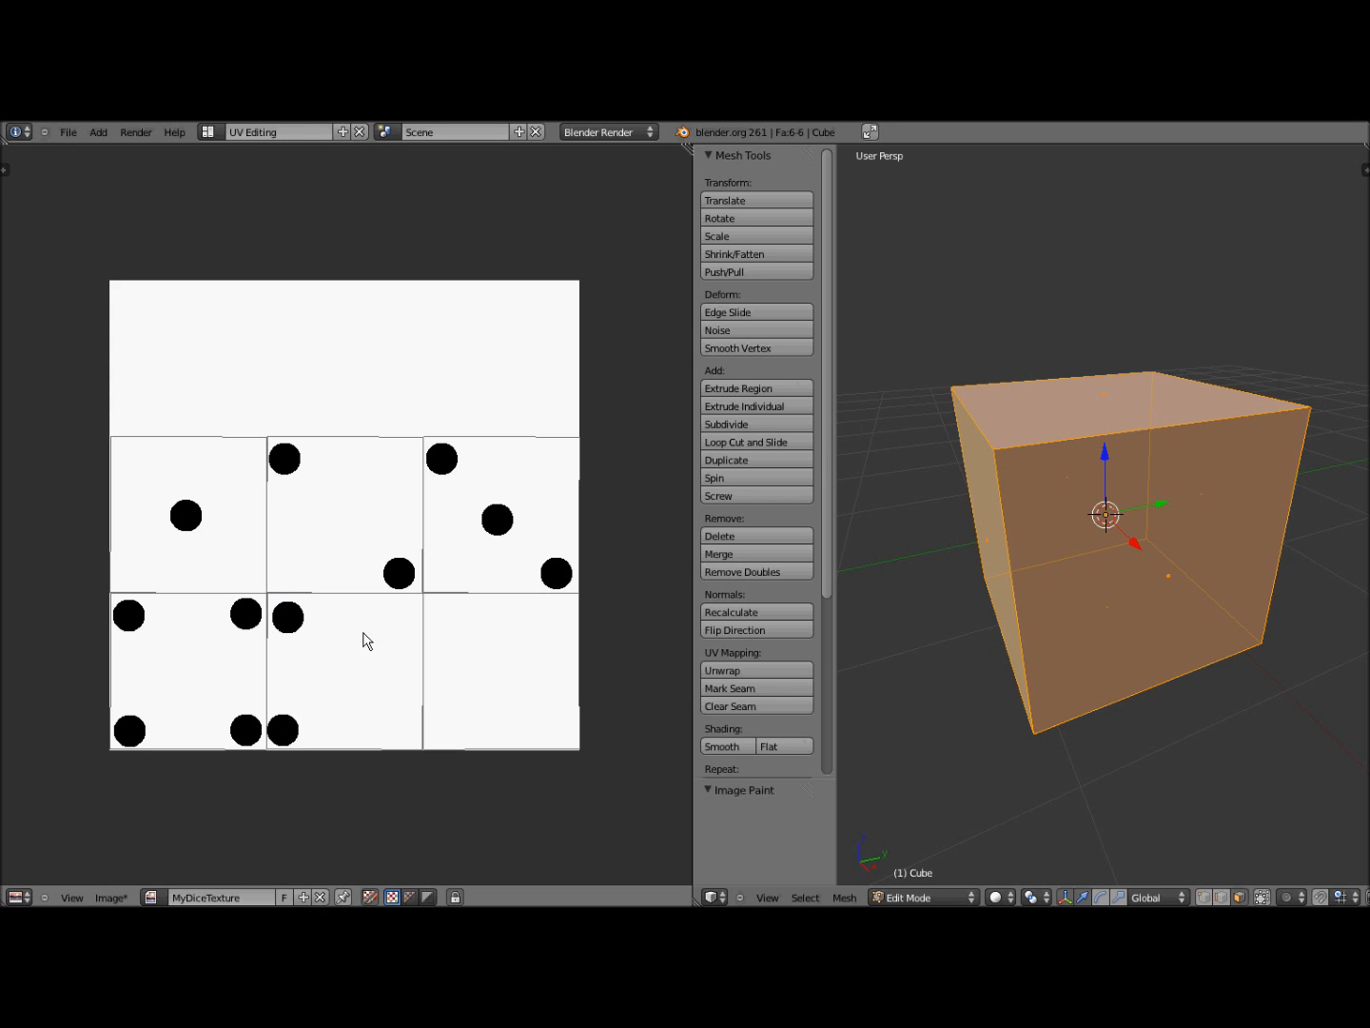
key("ctrl+z")
left_click(290, 727)
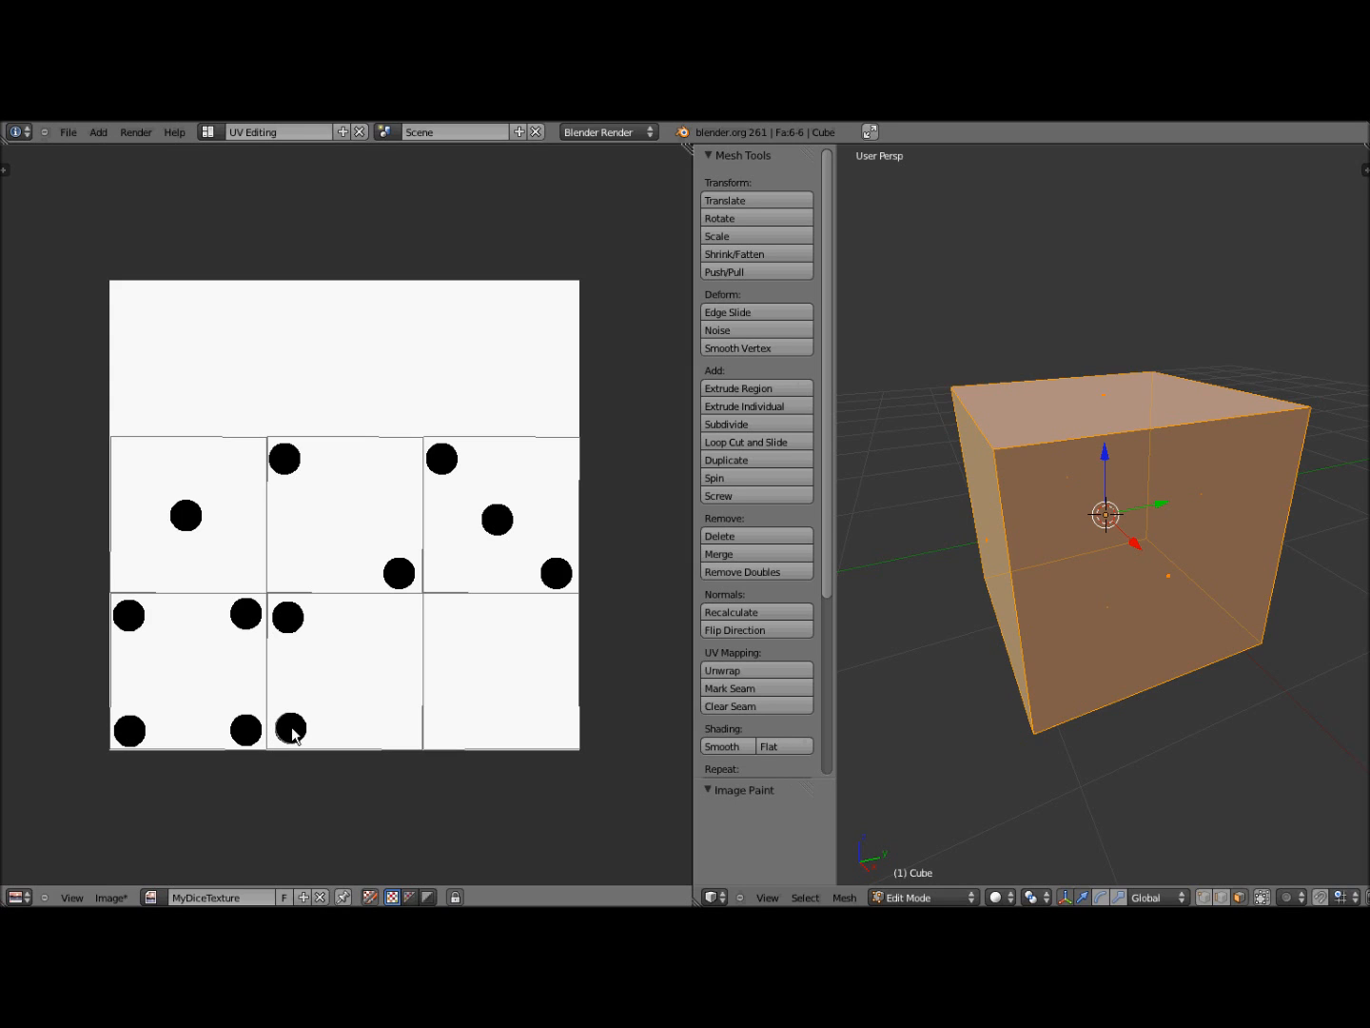
left_click(401, 614)
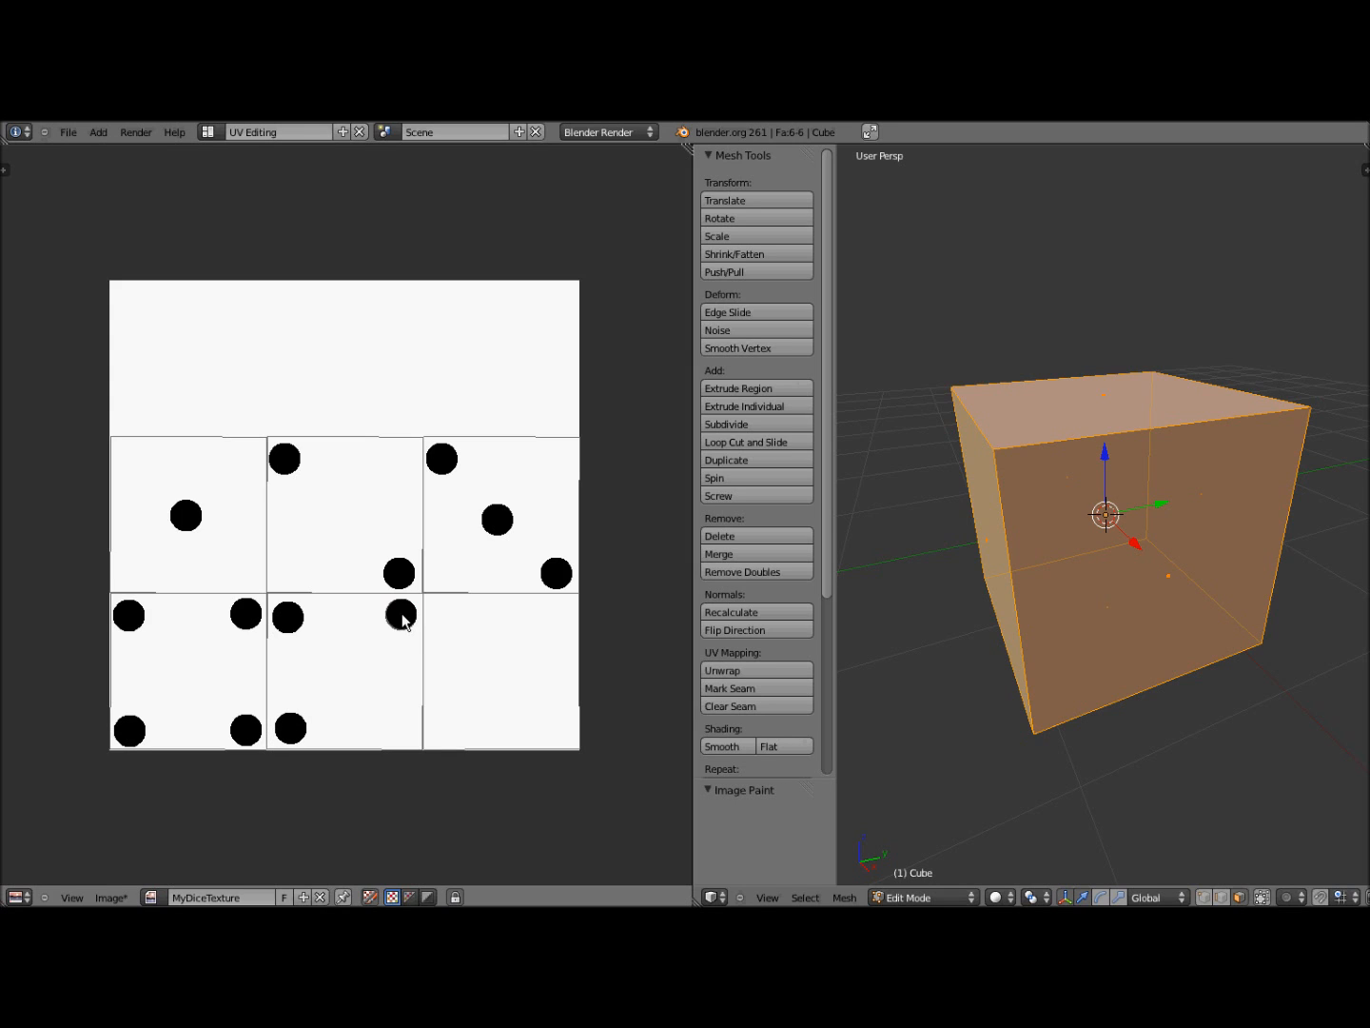
left_click(399, 728)
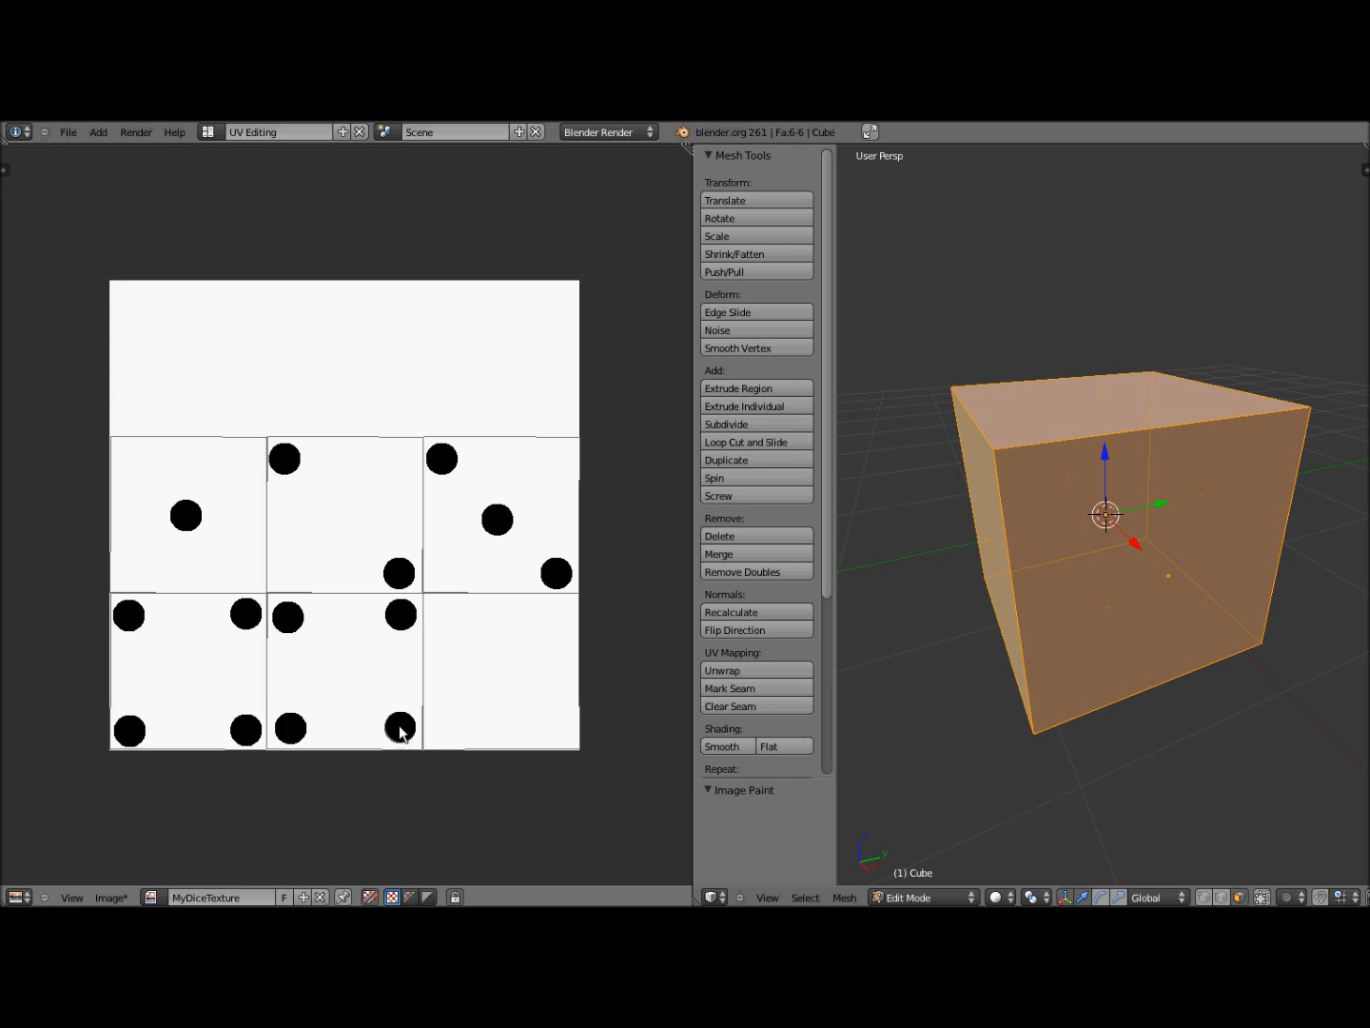
left_click(341, 671)
- Paint six dots on the lower-right UV square in two vertical columns of three
left_click(441, 614)
left_click(441, 731)
left_click(439, 672)
left_click(559, 610)
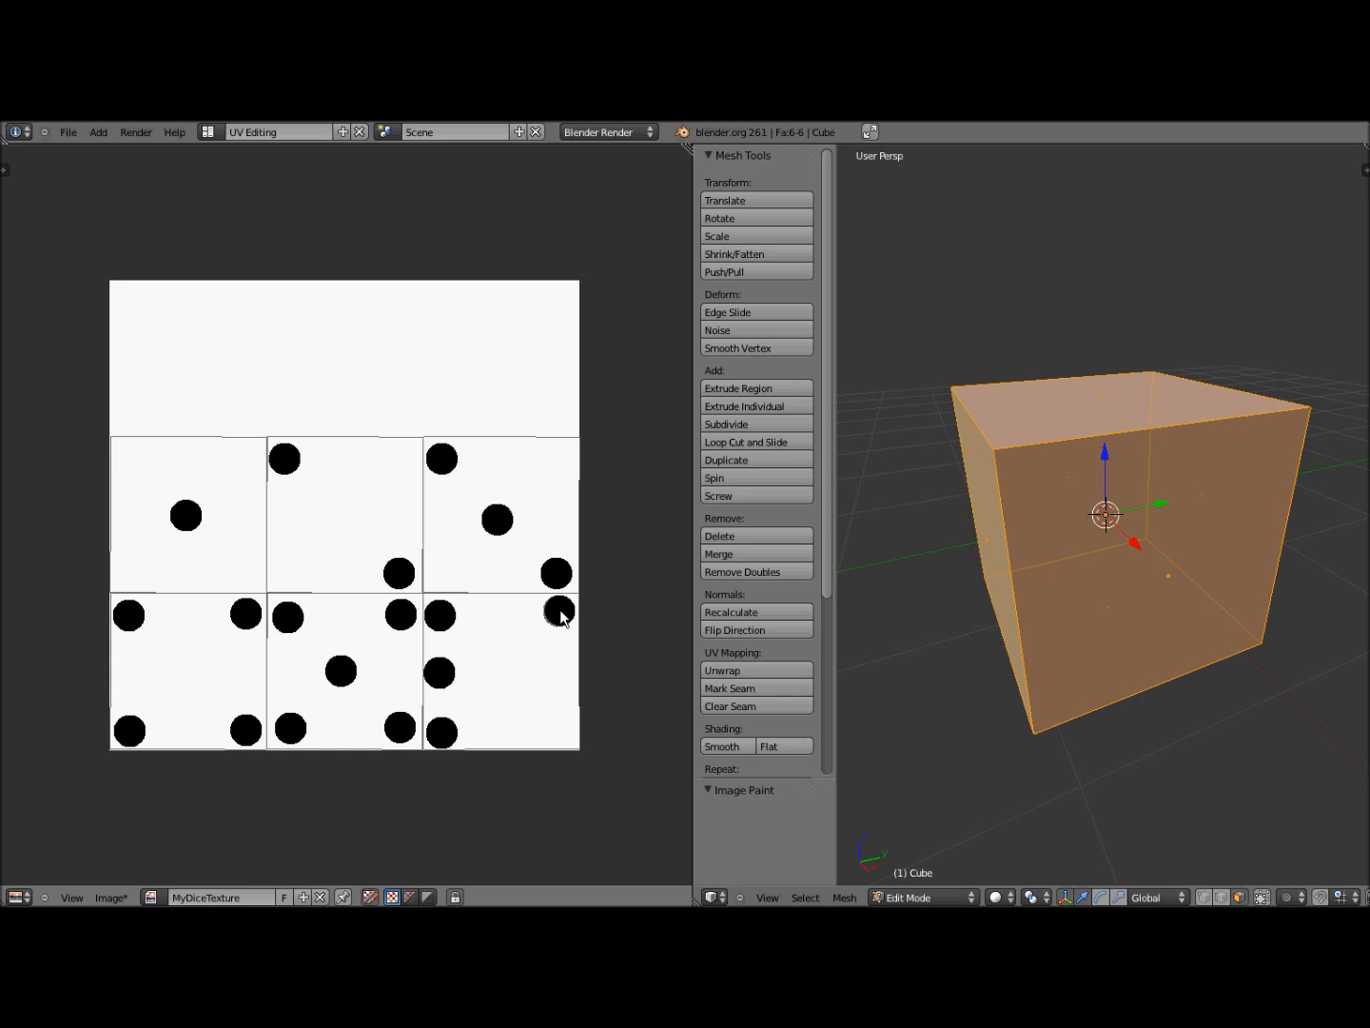
left_click(559, 671)
left_click(559, 732)
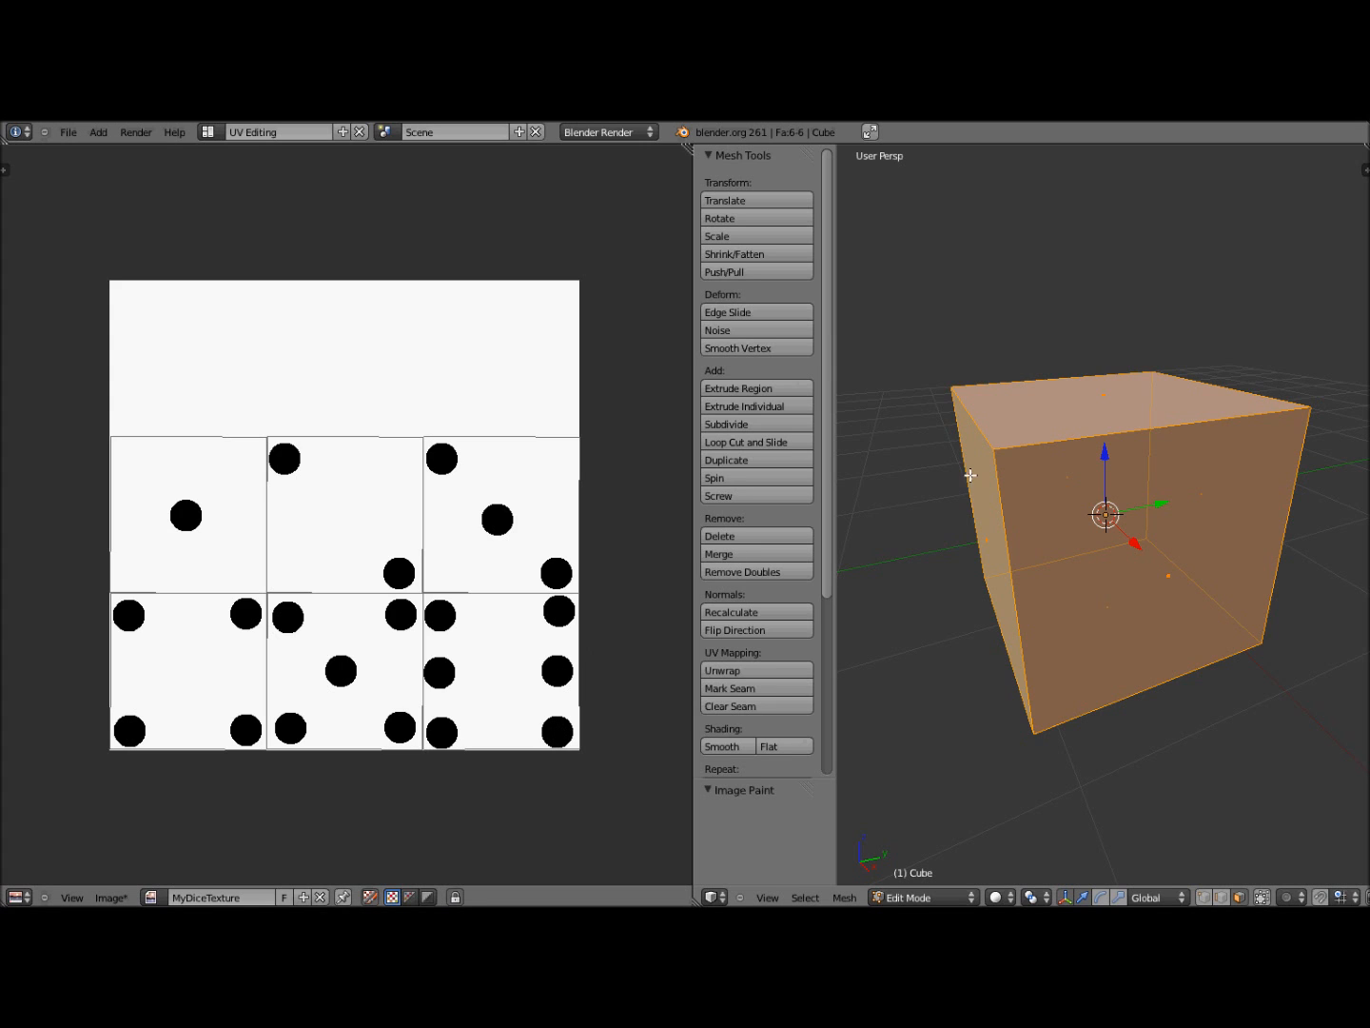
- Return the cube to Object Mode
scroll(1150, 556, "down", 1)
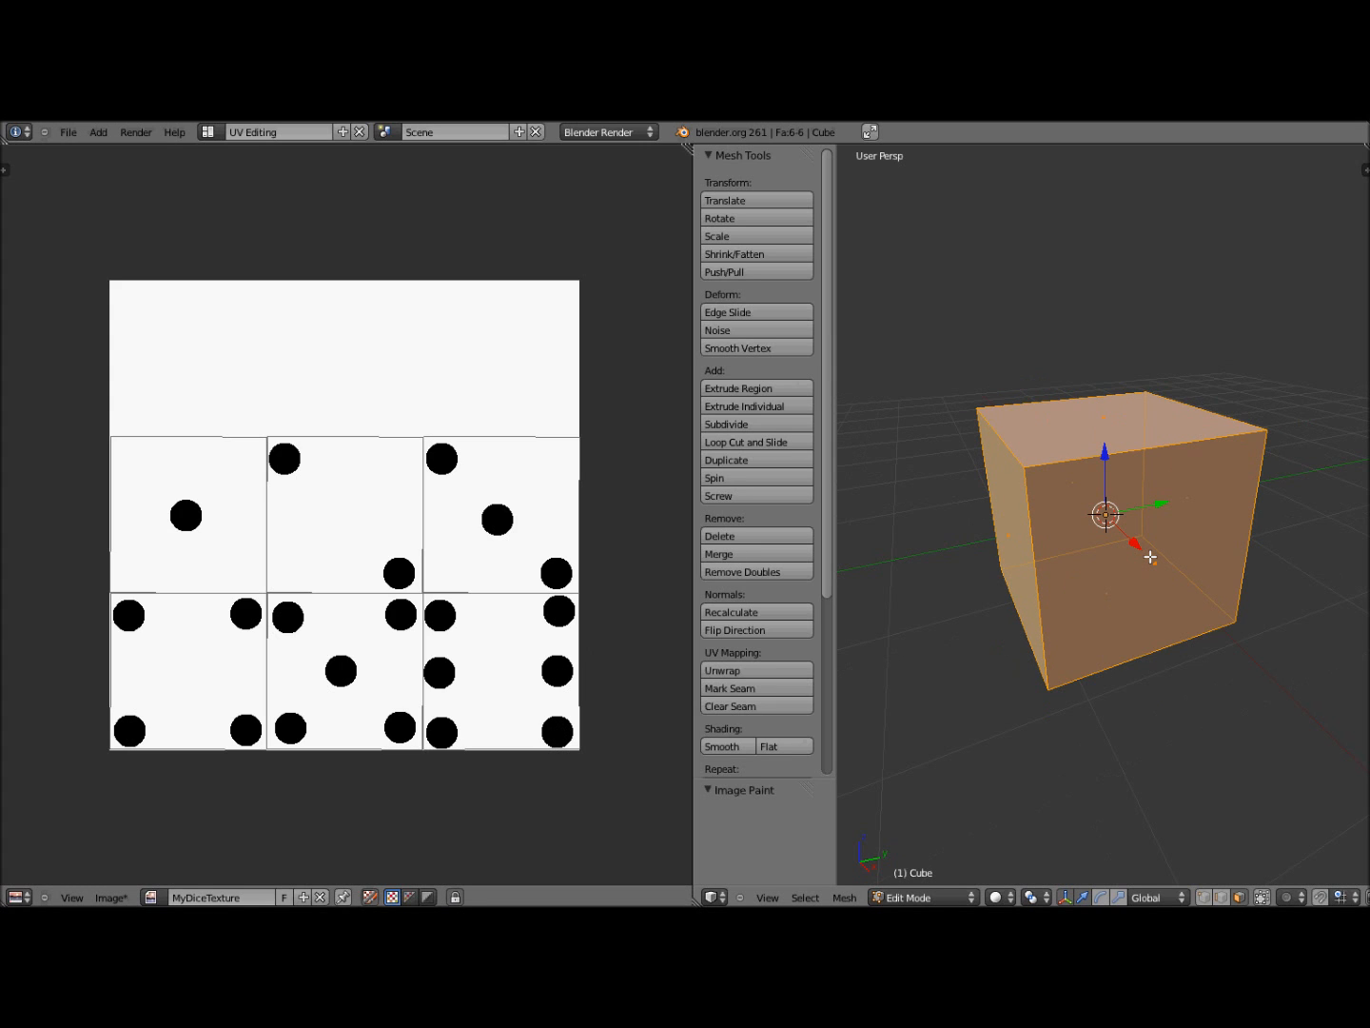
key("Tab")
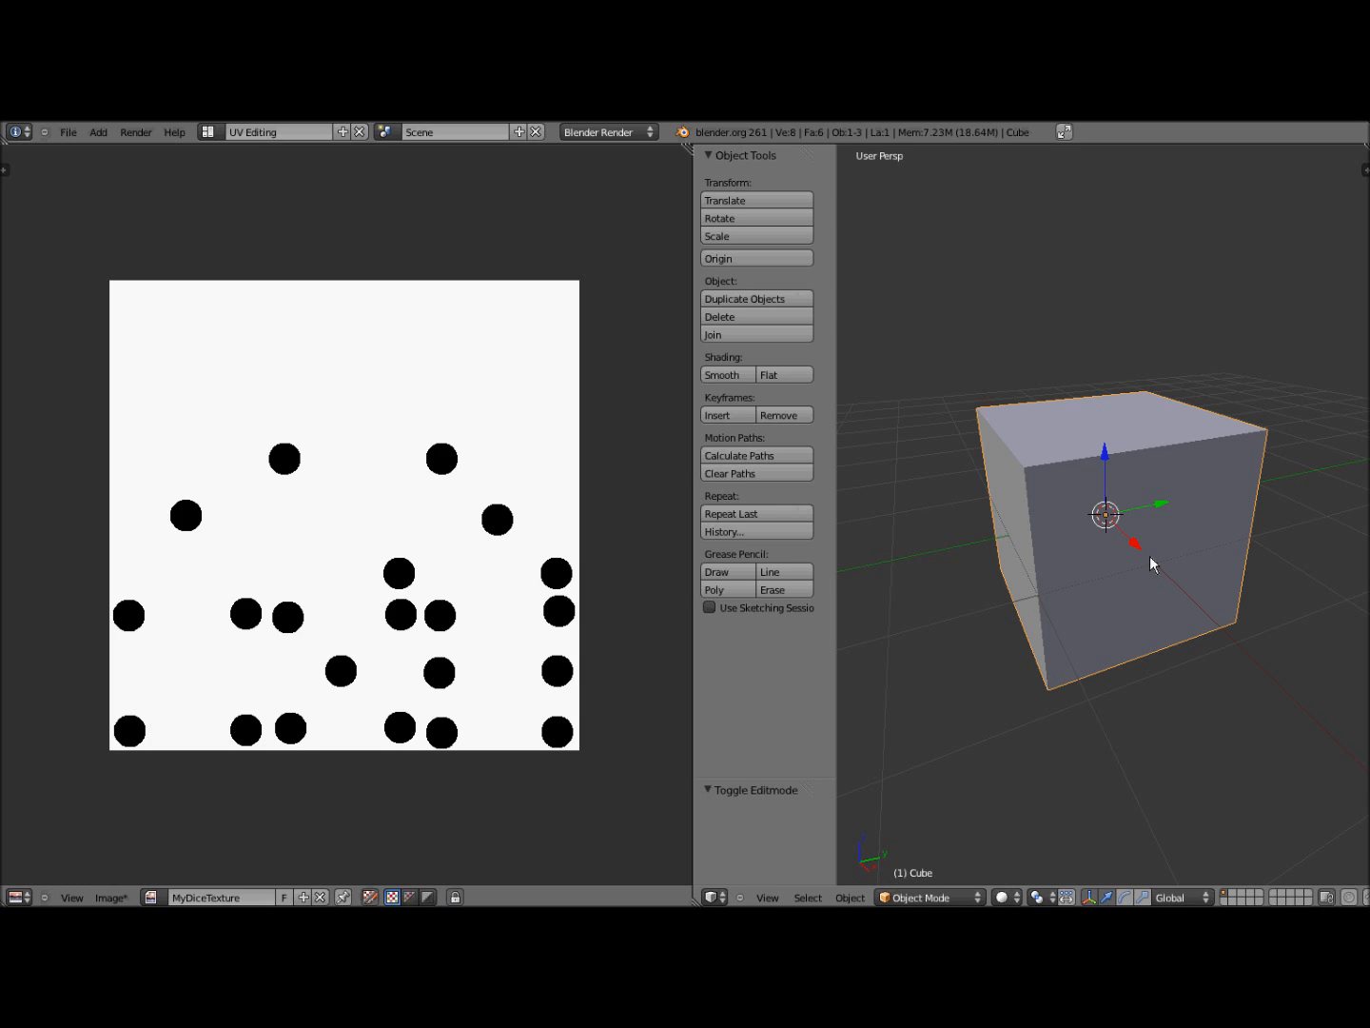
- Switch the 3D view's shading to Texture so the painted image shows on the cube
left_click(1009, 898)
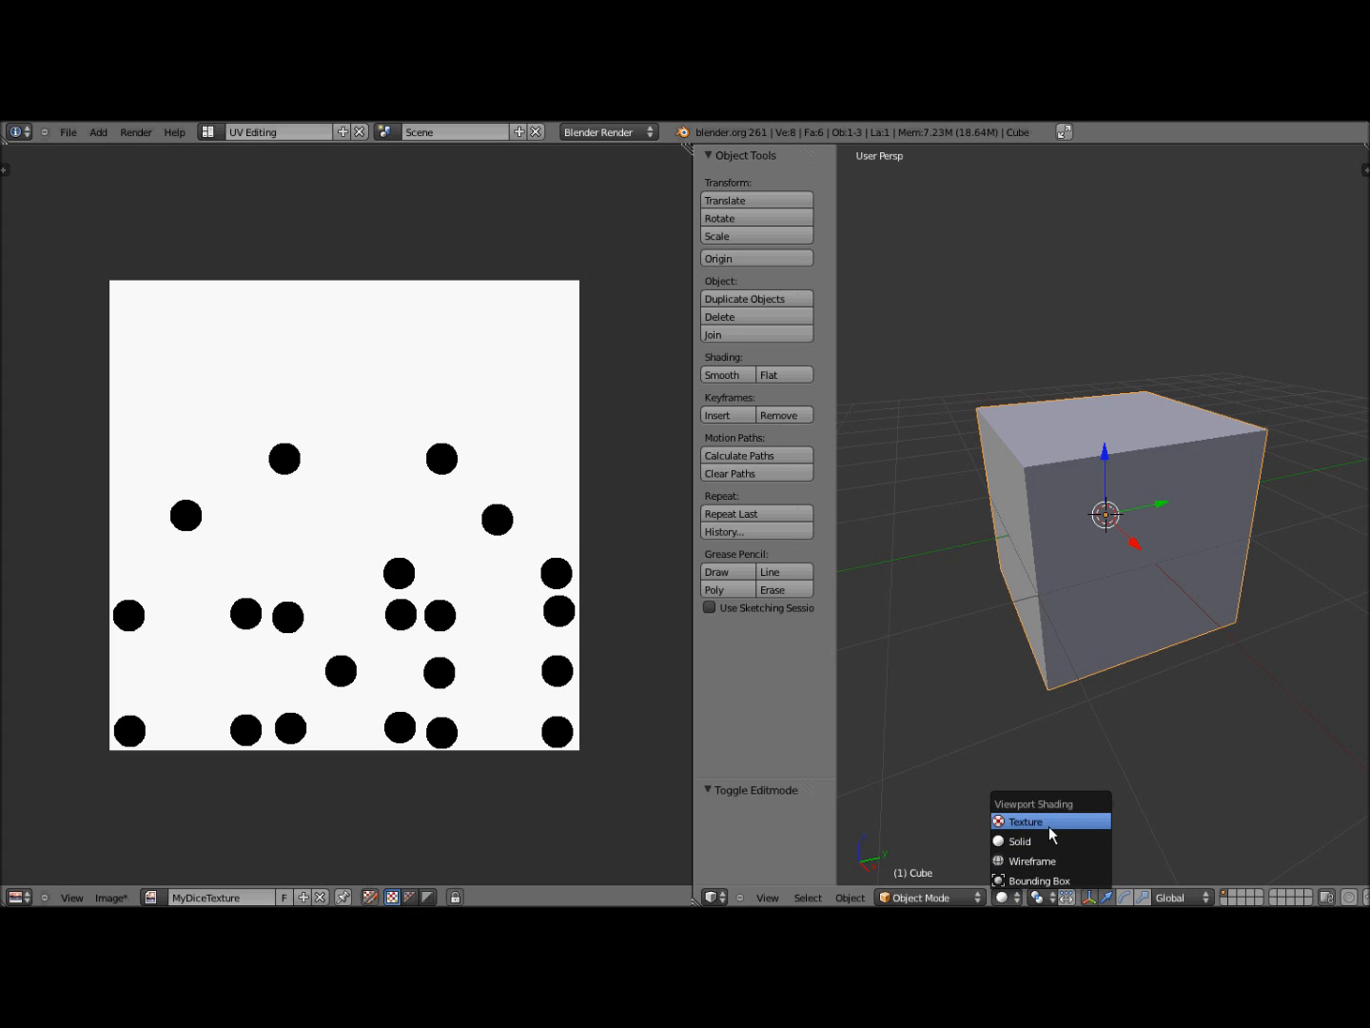
left_click(1076, 820)
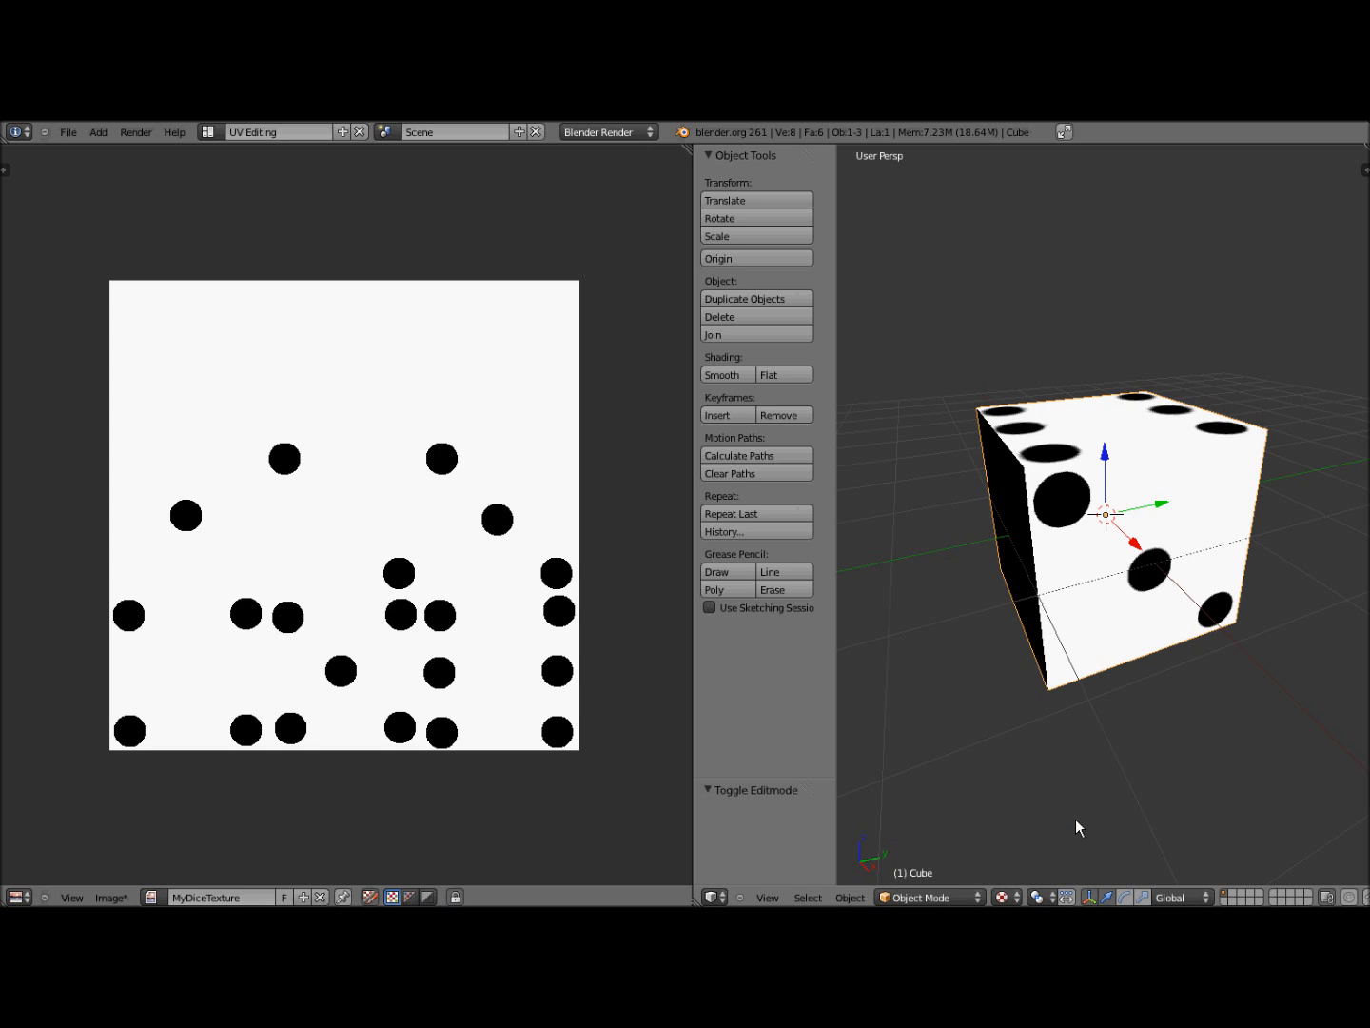
scroll(1084, 804, "down", 2)
scroll(1085, 804, "up", 1)
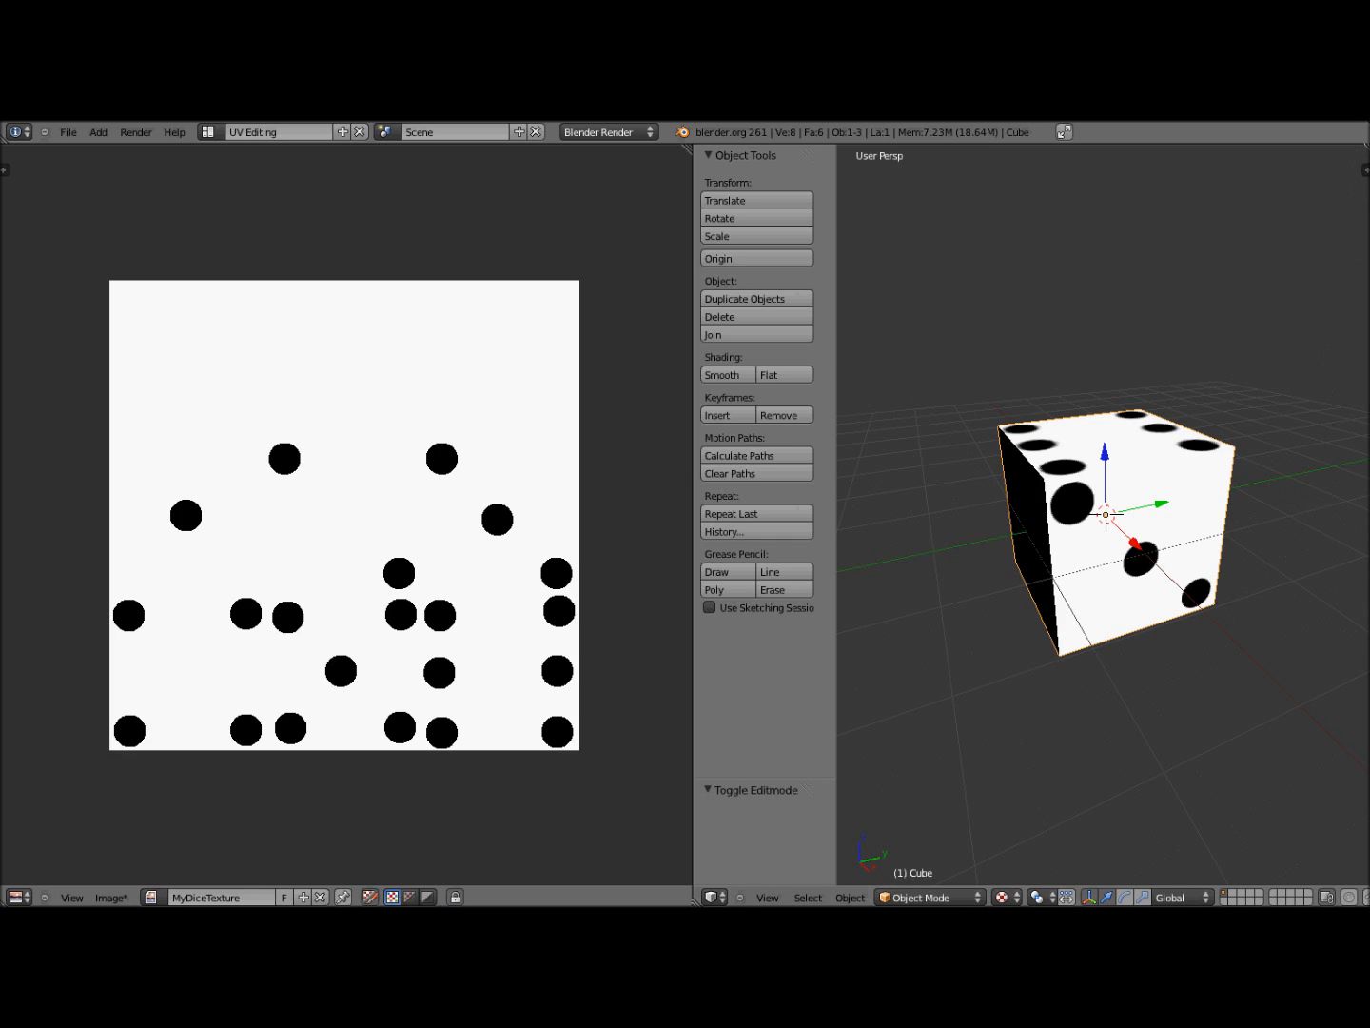
- Split a narrower area off the 3D view and turn it into a Properties editor
left_click_drag(1353, 154, 1097, 319)
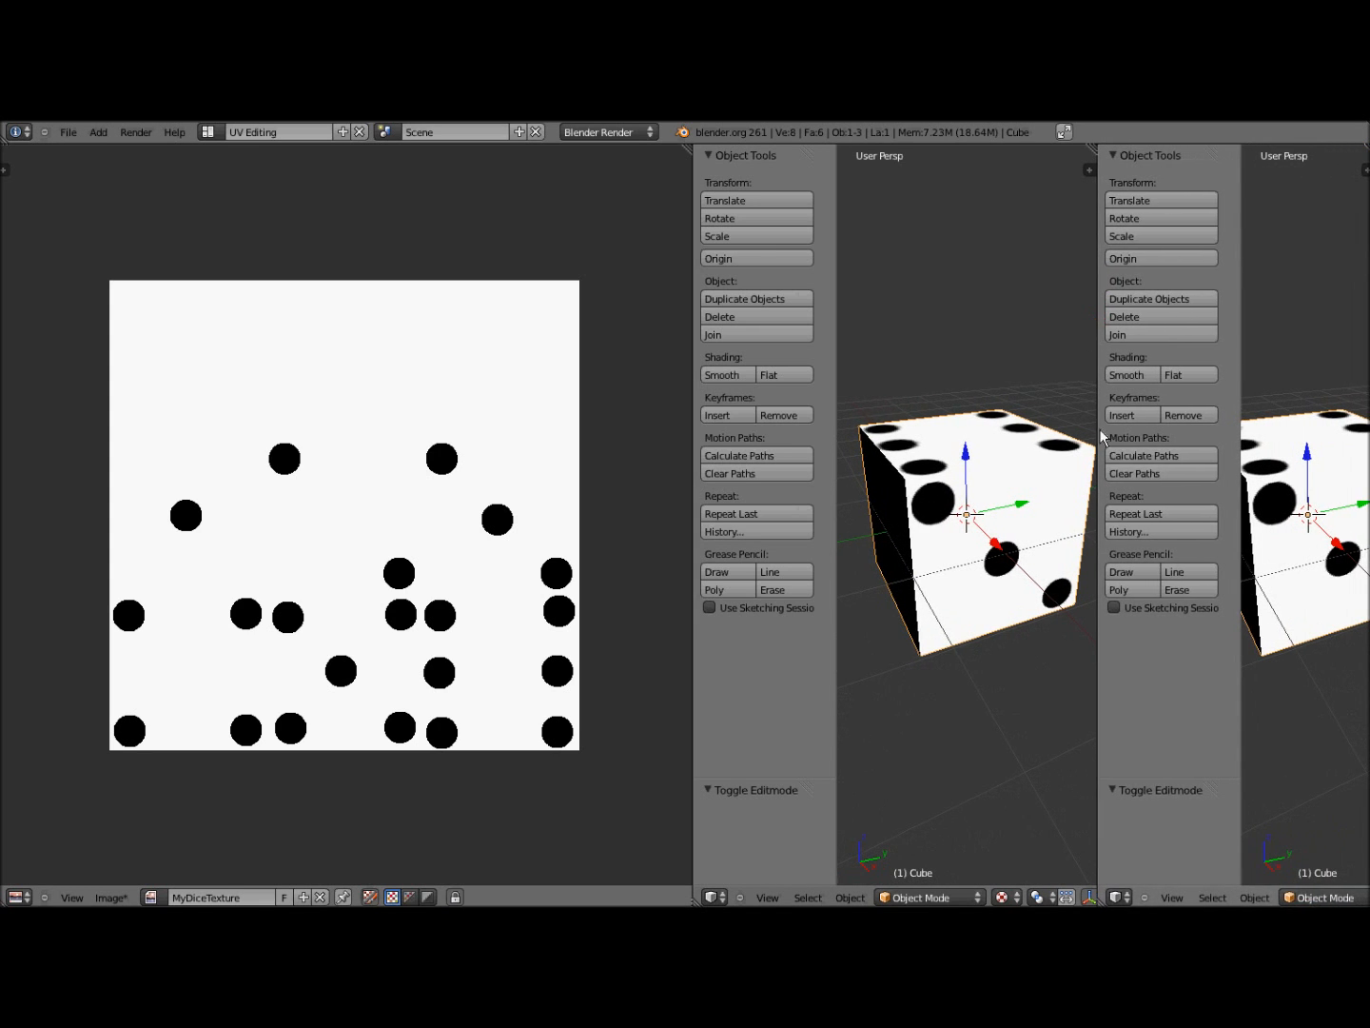
left_click(1118, 887)
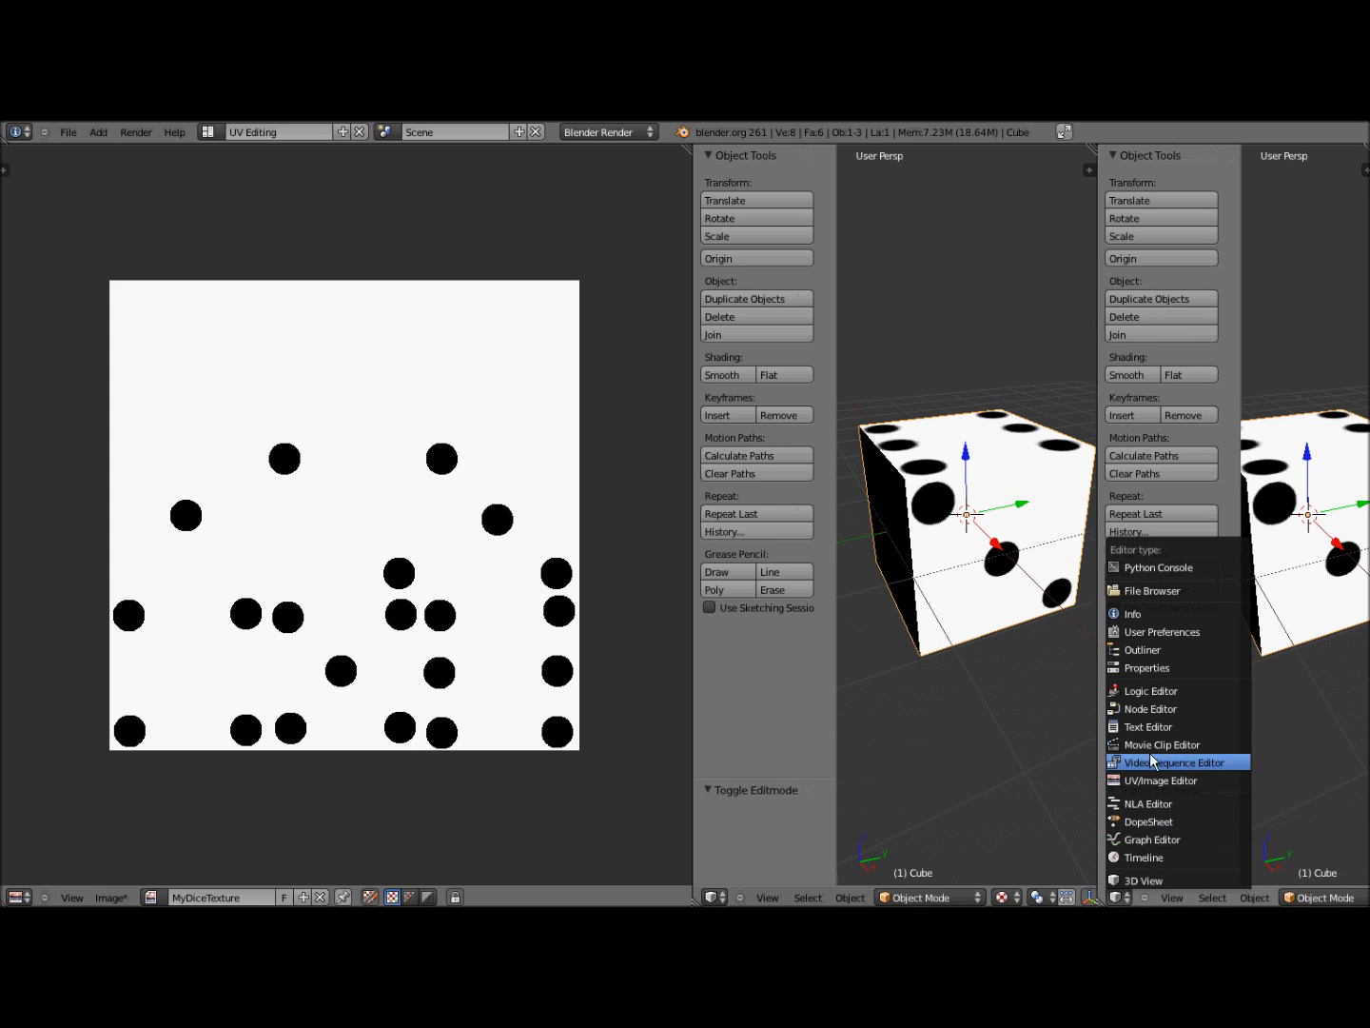
left_click(1152, 669)
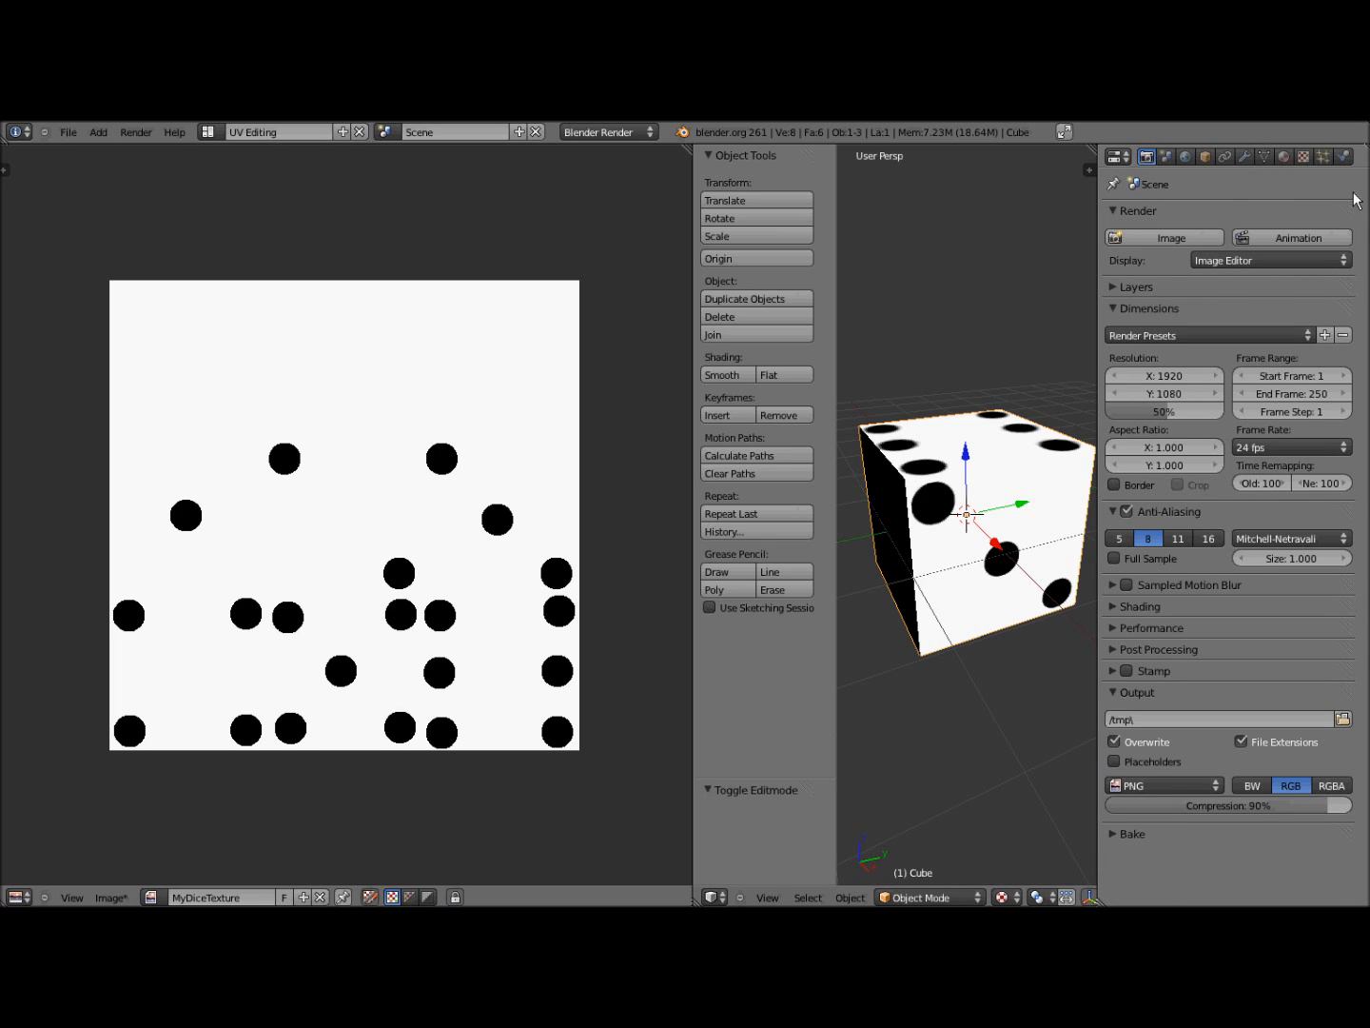
- Set the cube material's texture type to Image or Movie and assign MyDiceTexture as its image
left_click(1302, 158)
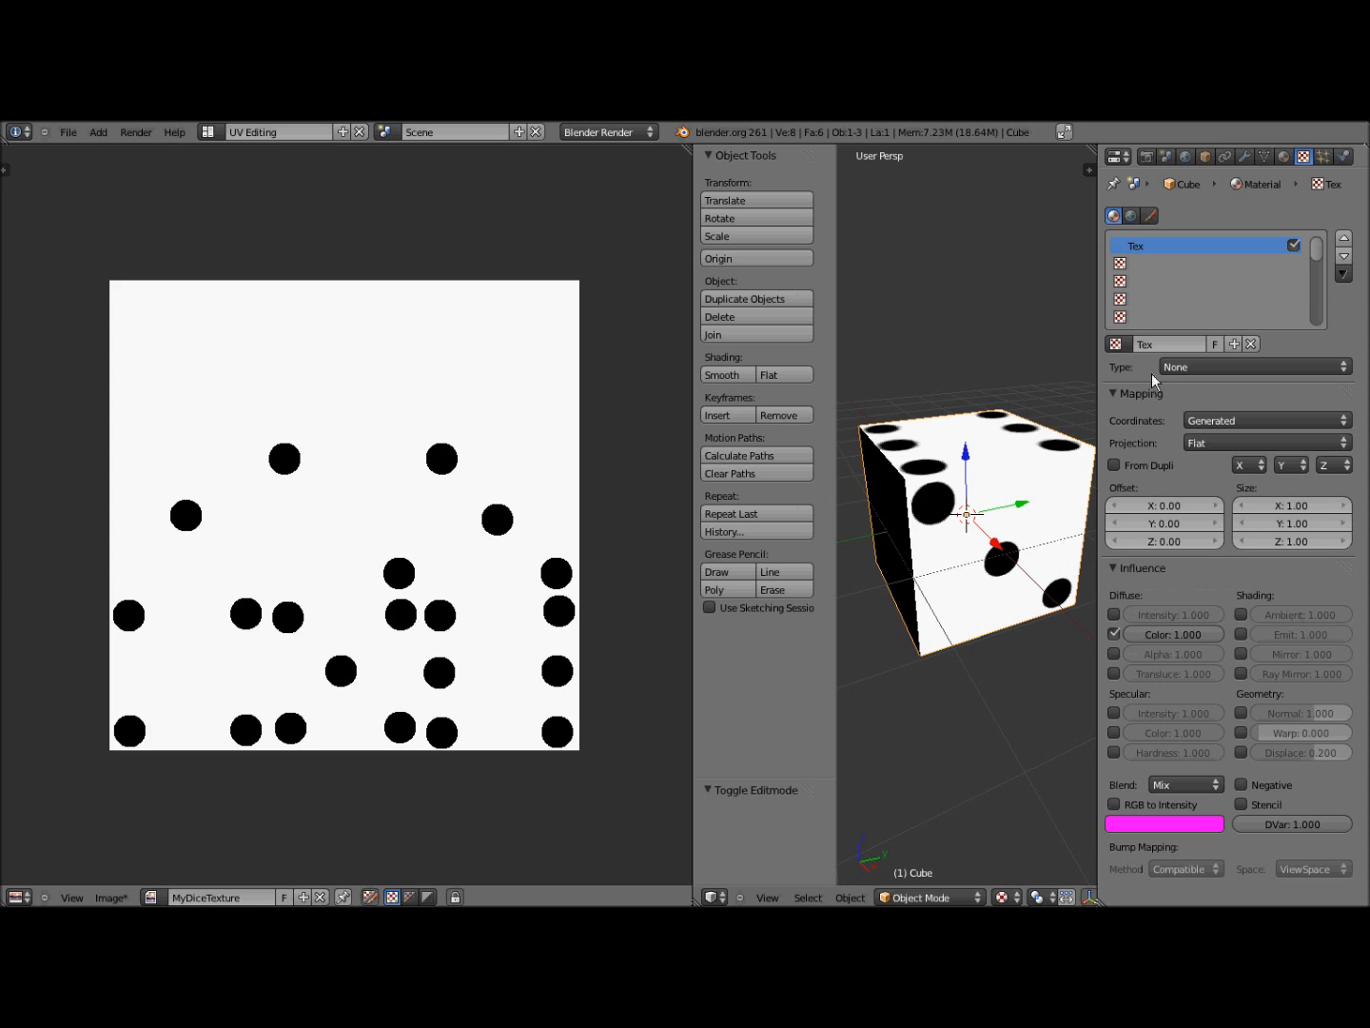
left_click(1339, 368)
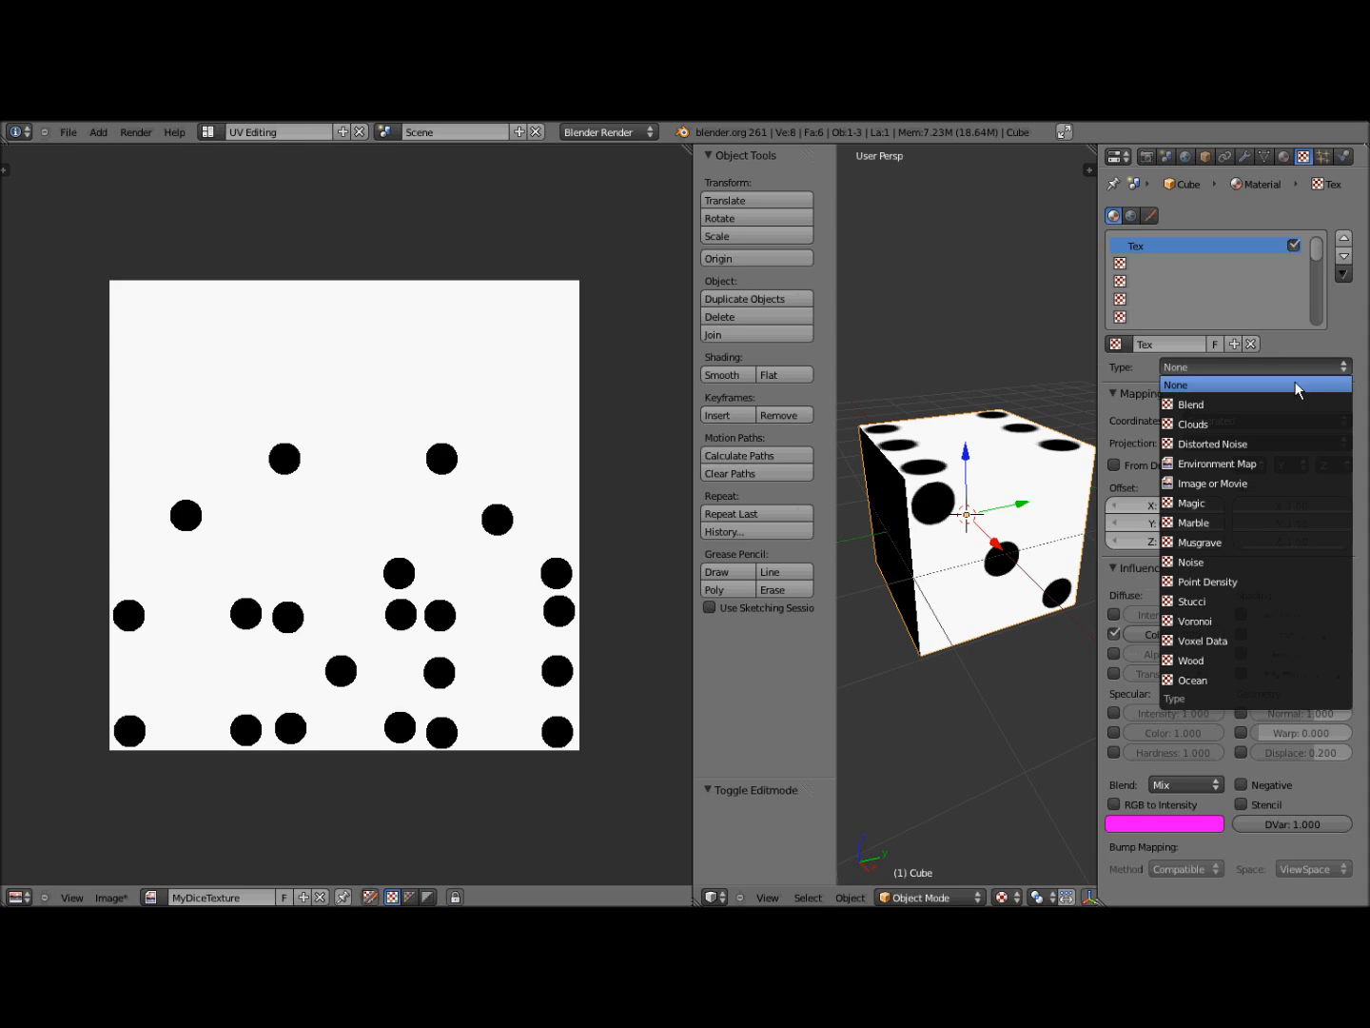
left_click(1274, 483)
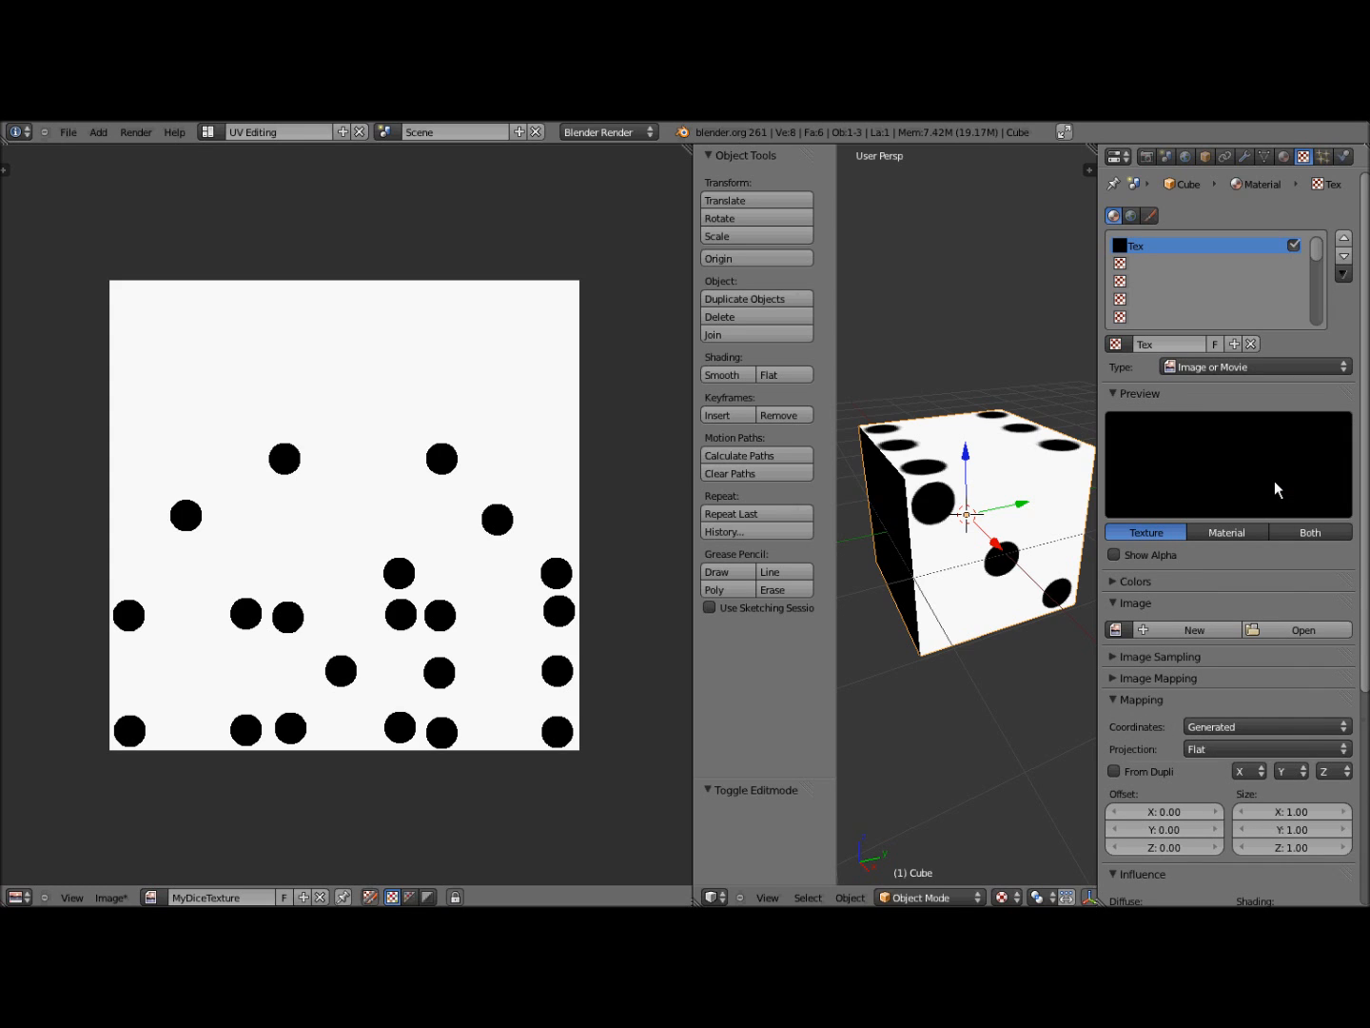
left_click(1117, 628)
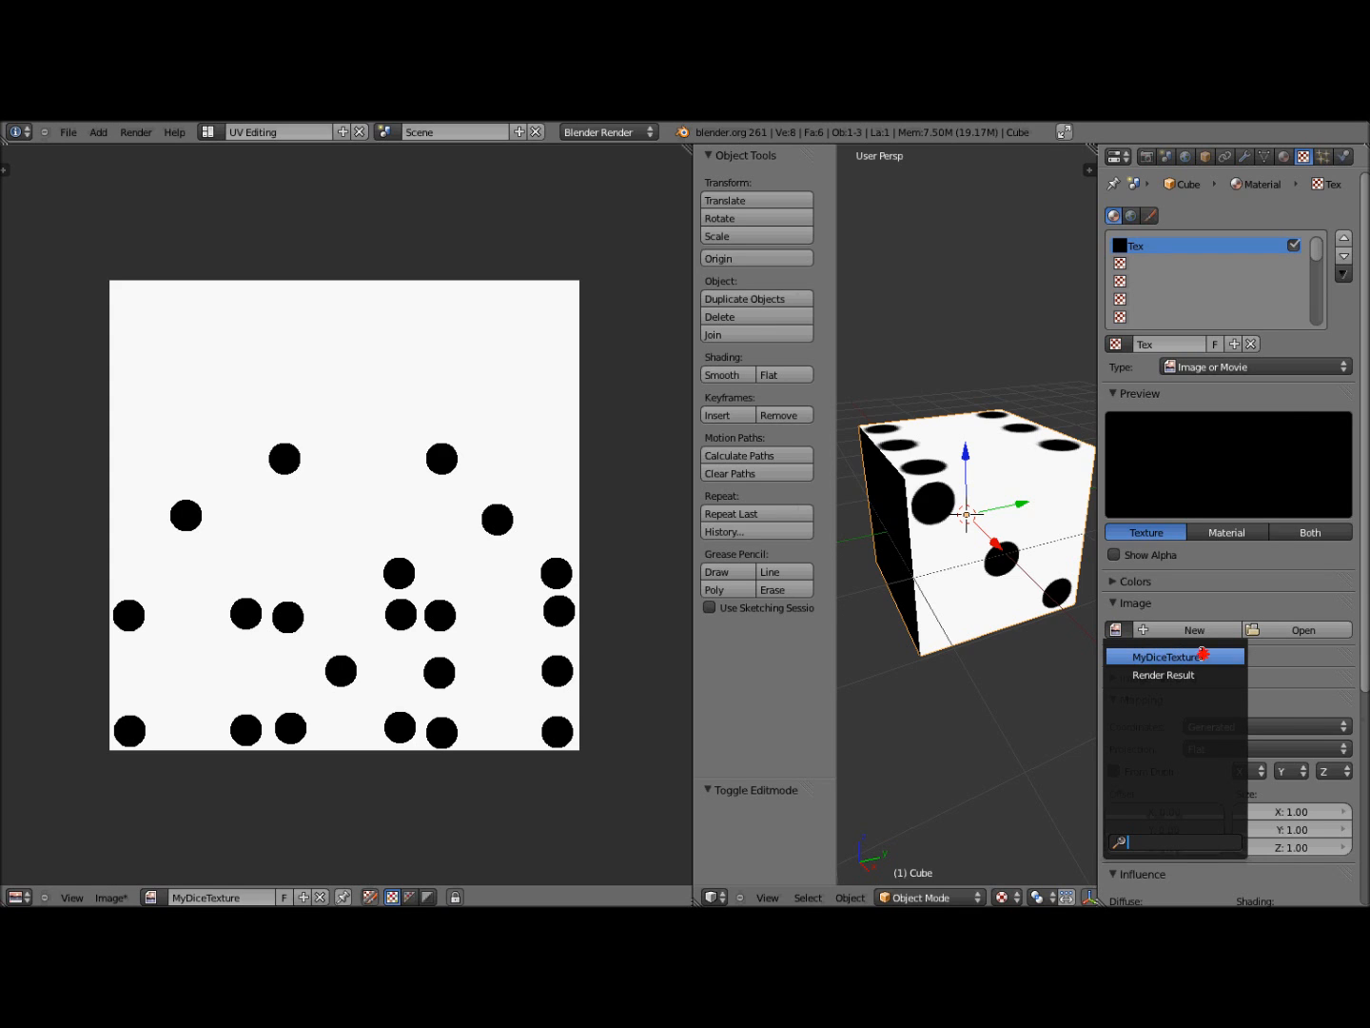
left_click(1202, 655)
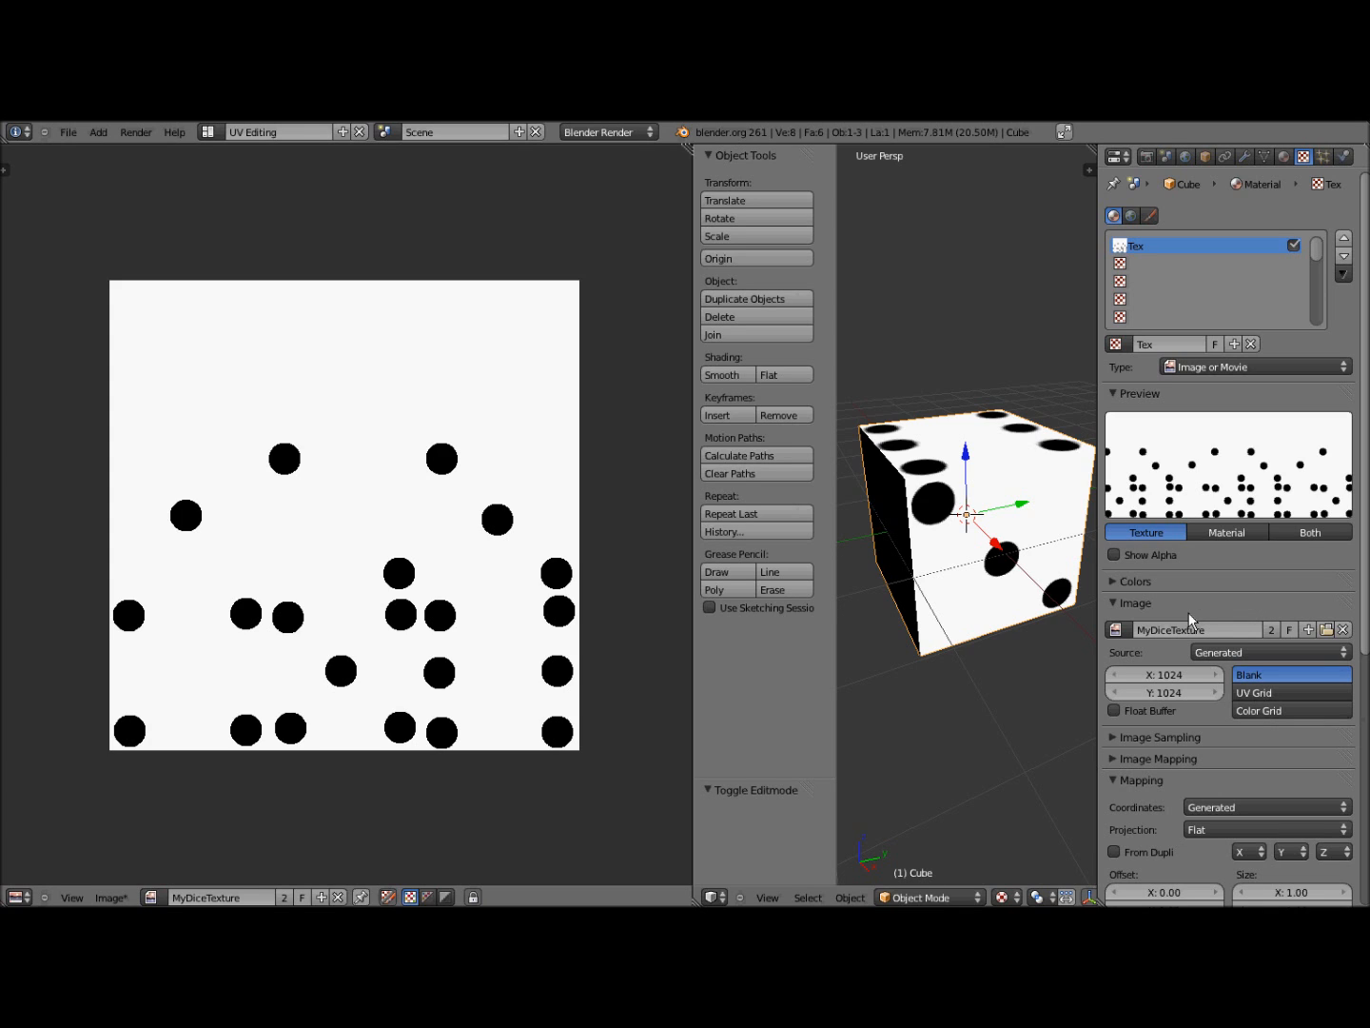
- Set the texture's mapping coordinates to UV and shrink the Properties editor to enlarge the 3D view
scroll(1189, 615, "down", 5)
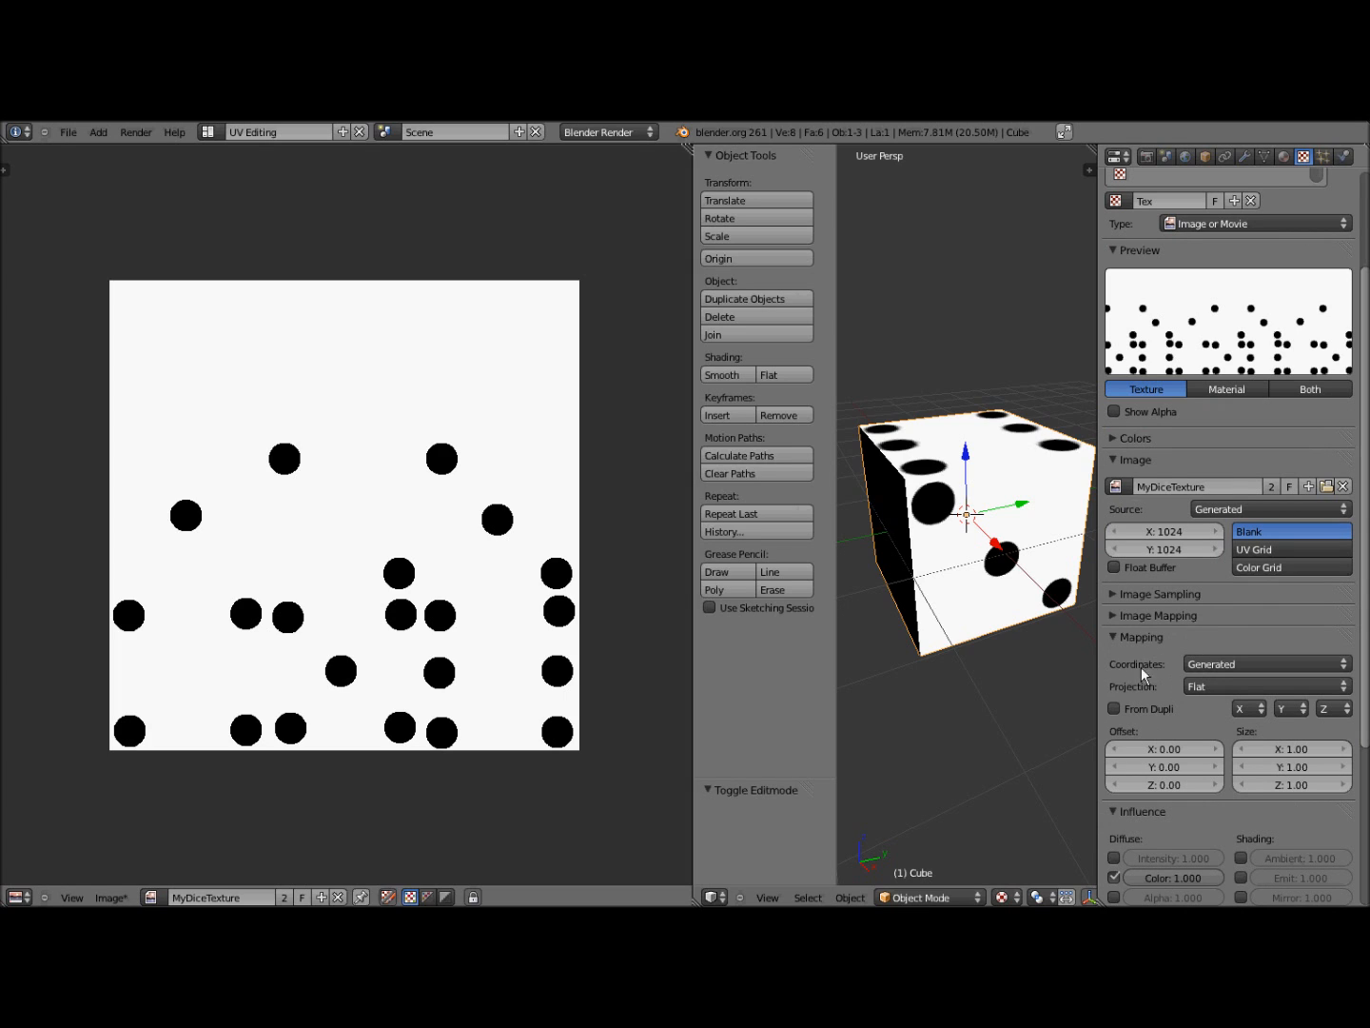
left_click(1207, 663)
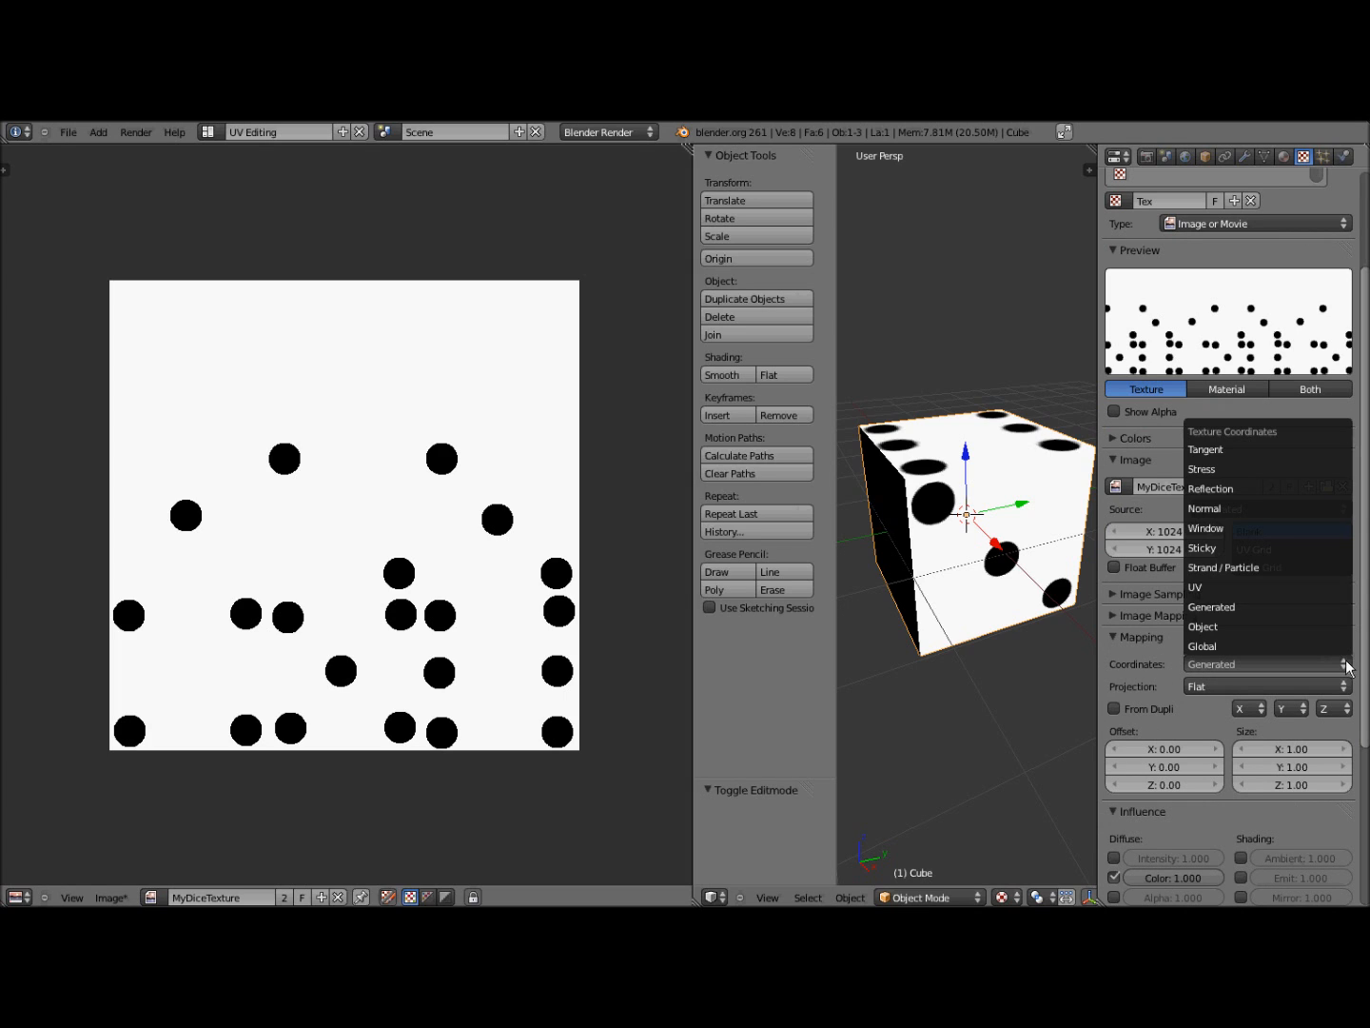
left_click(1277, 586)
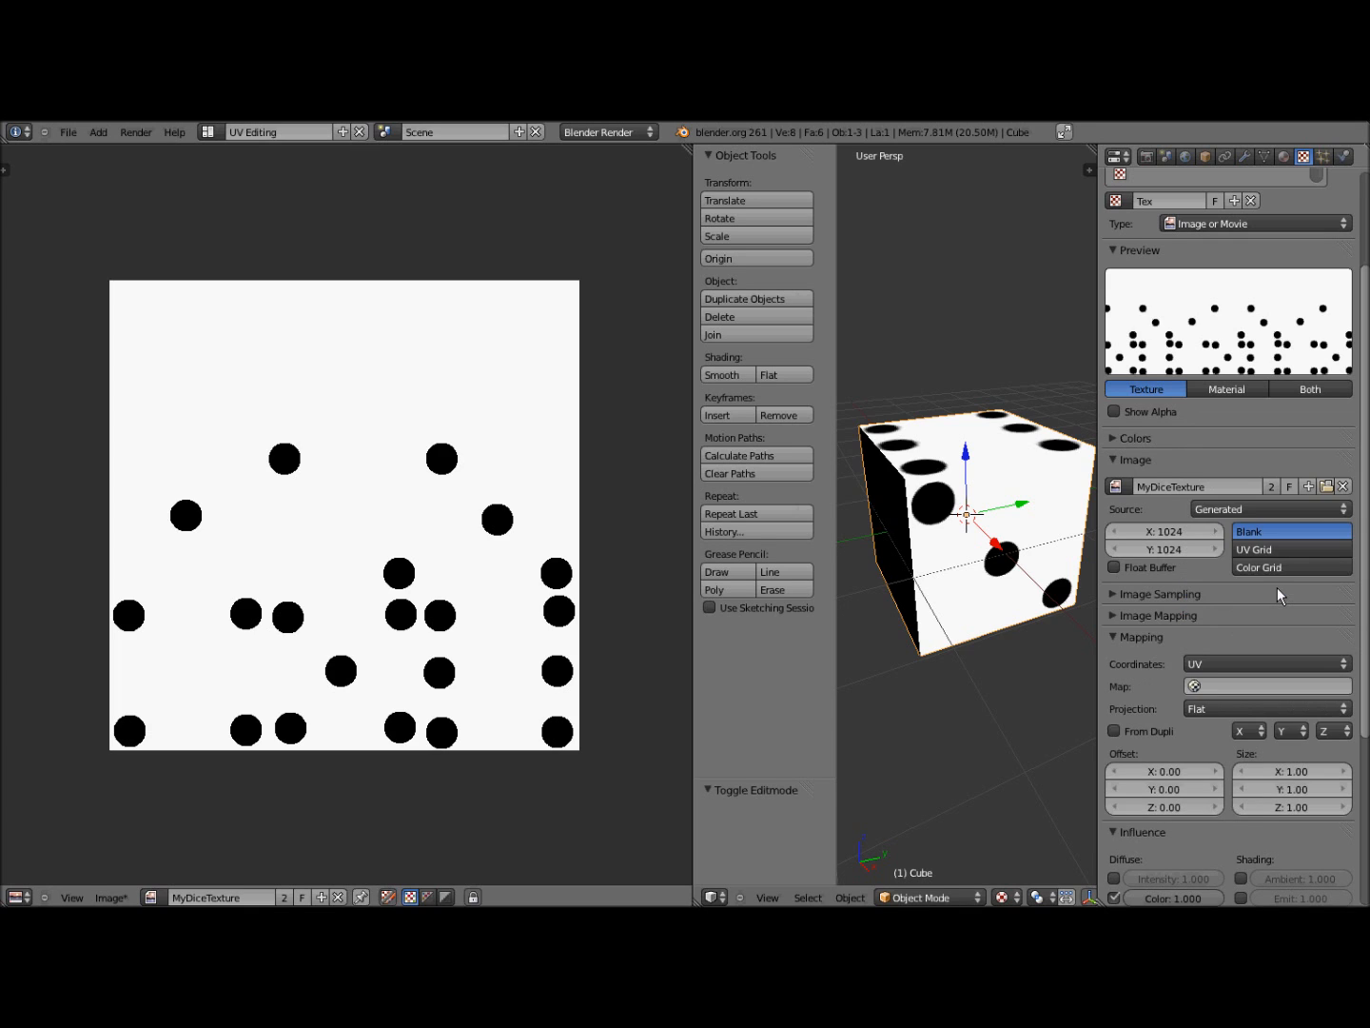
left_click_drag(1096, 594, 1358, 592)
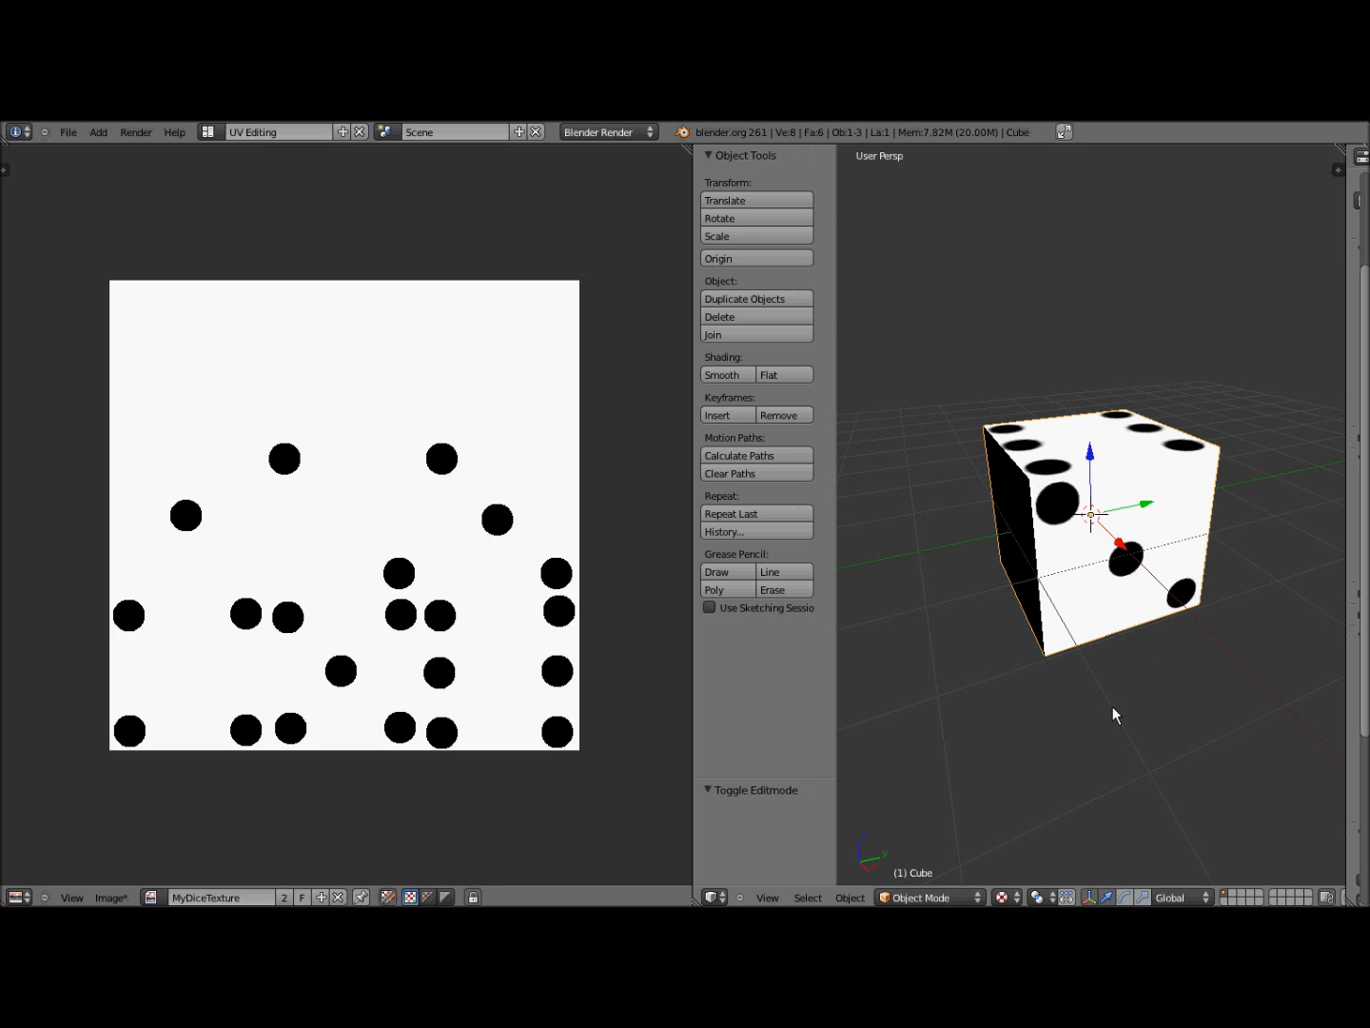
- Move the lamp in top view to beside the camera, about 2.05 in X and -7.28 in Y
key("KP_7")
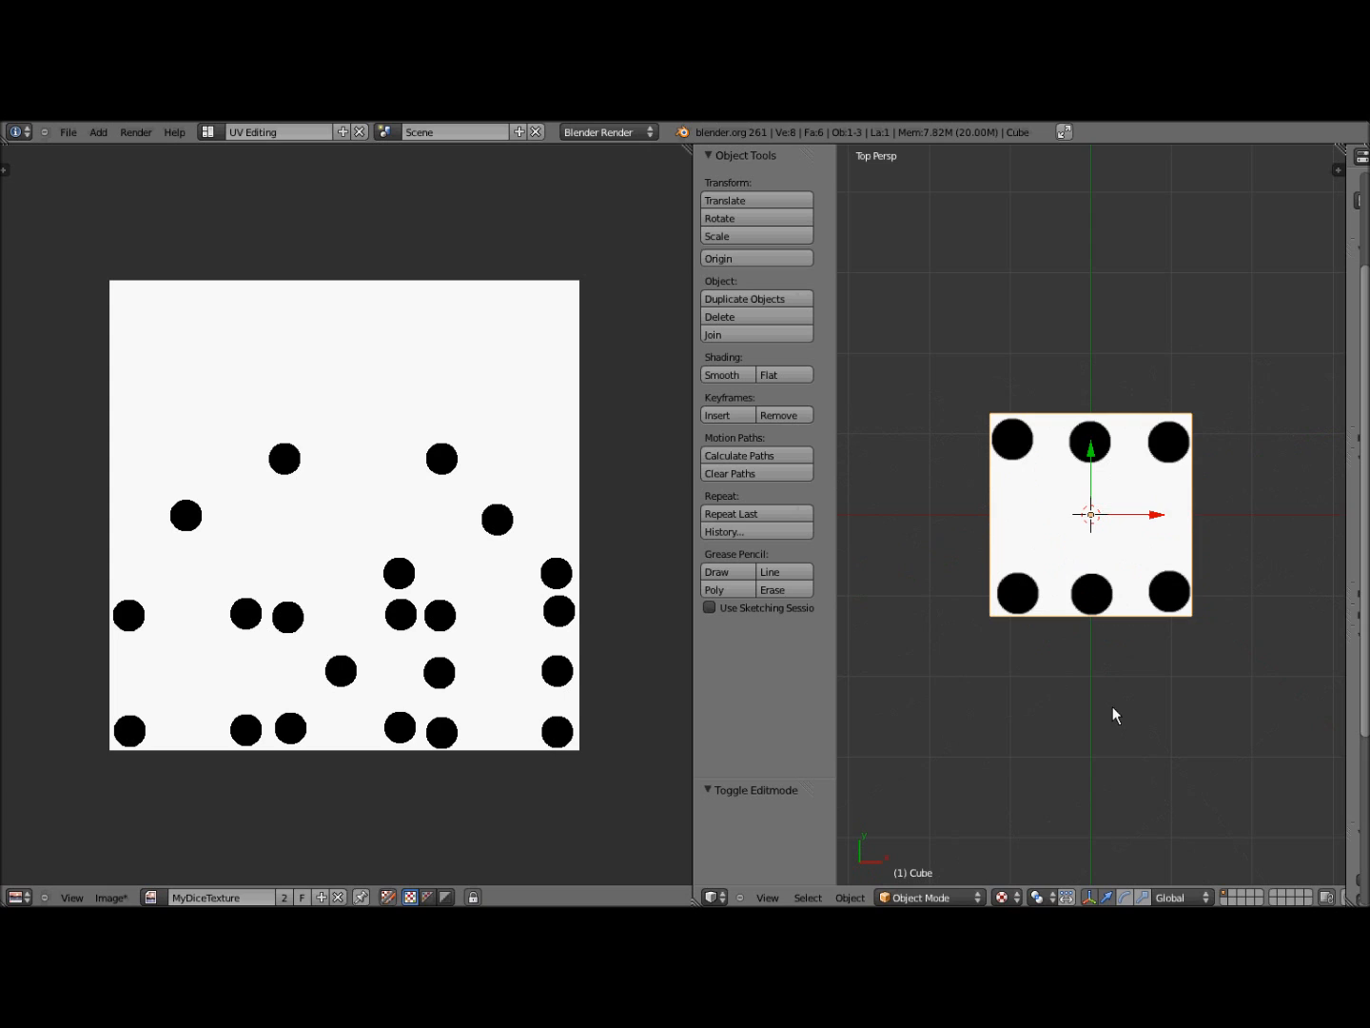
key("Home")
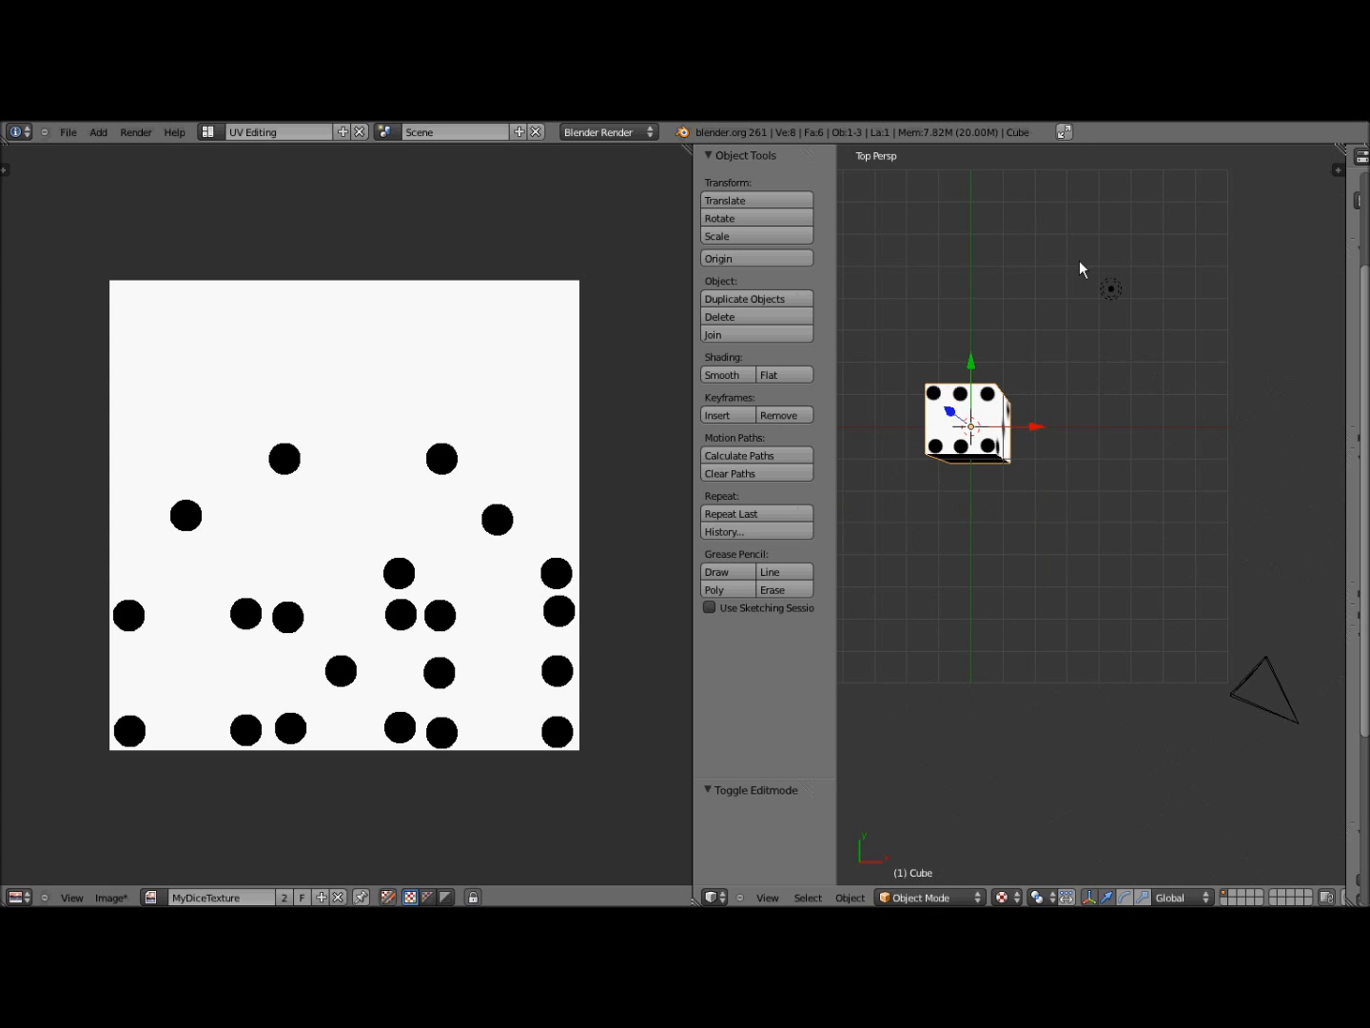
right_click(1113, 292)
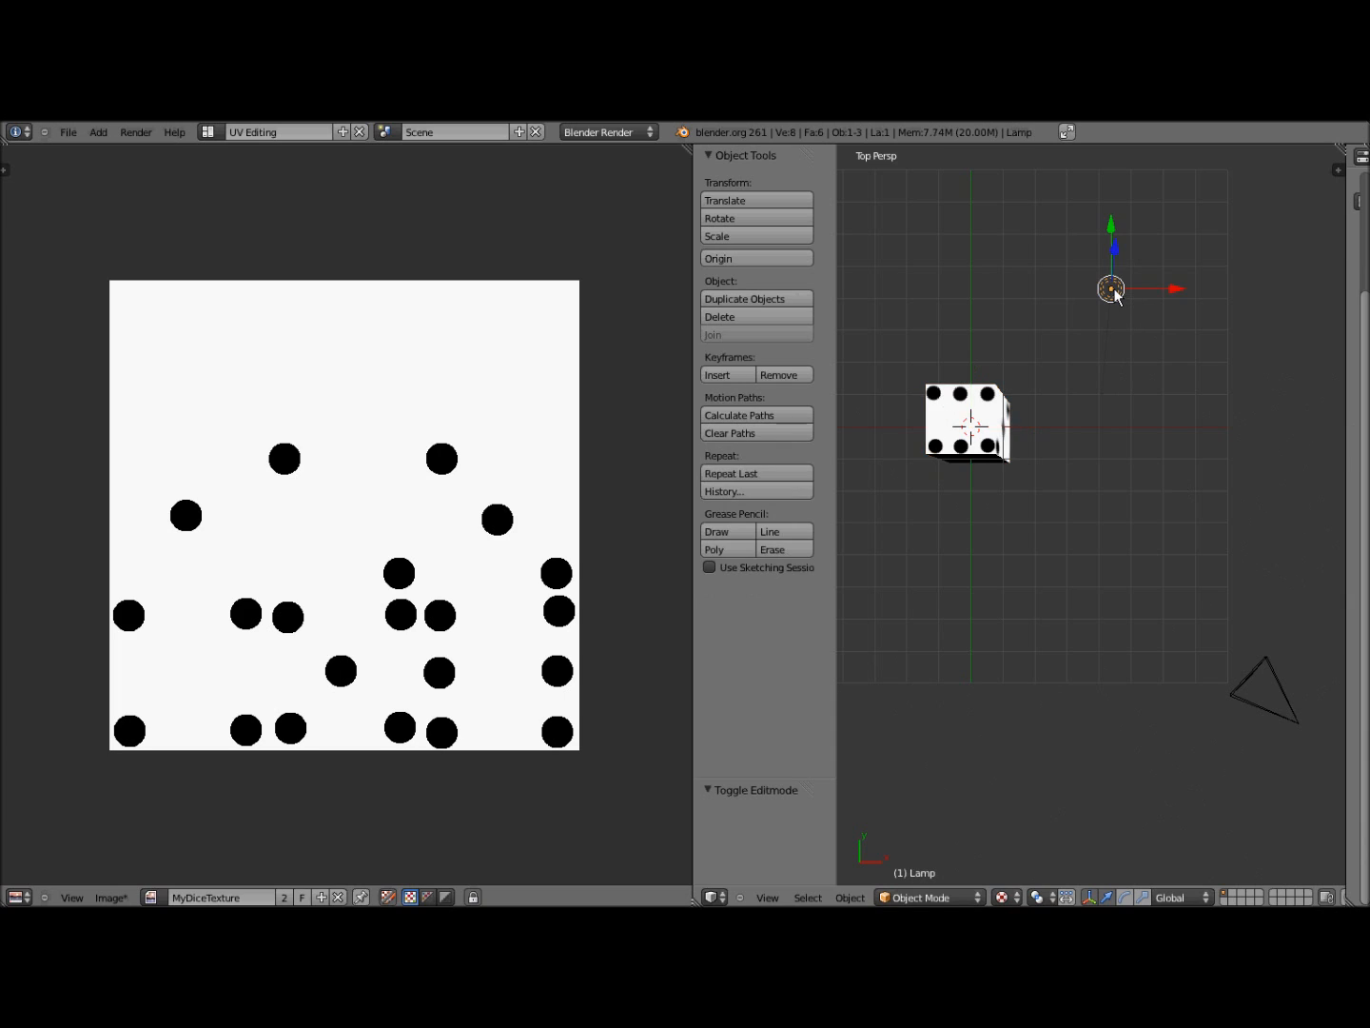
key("g")
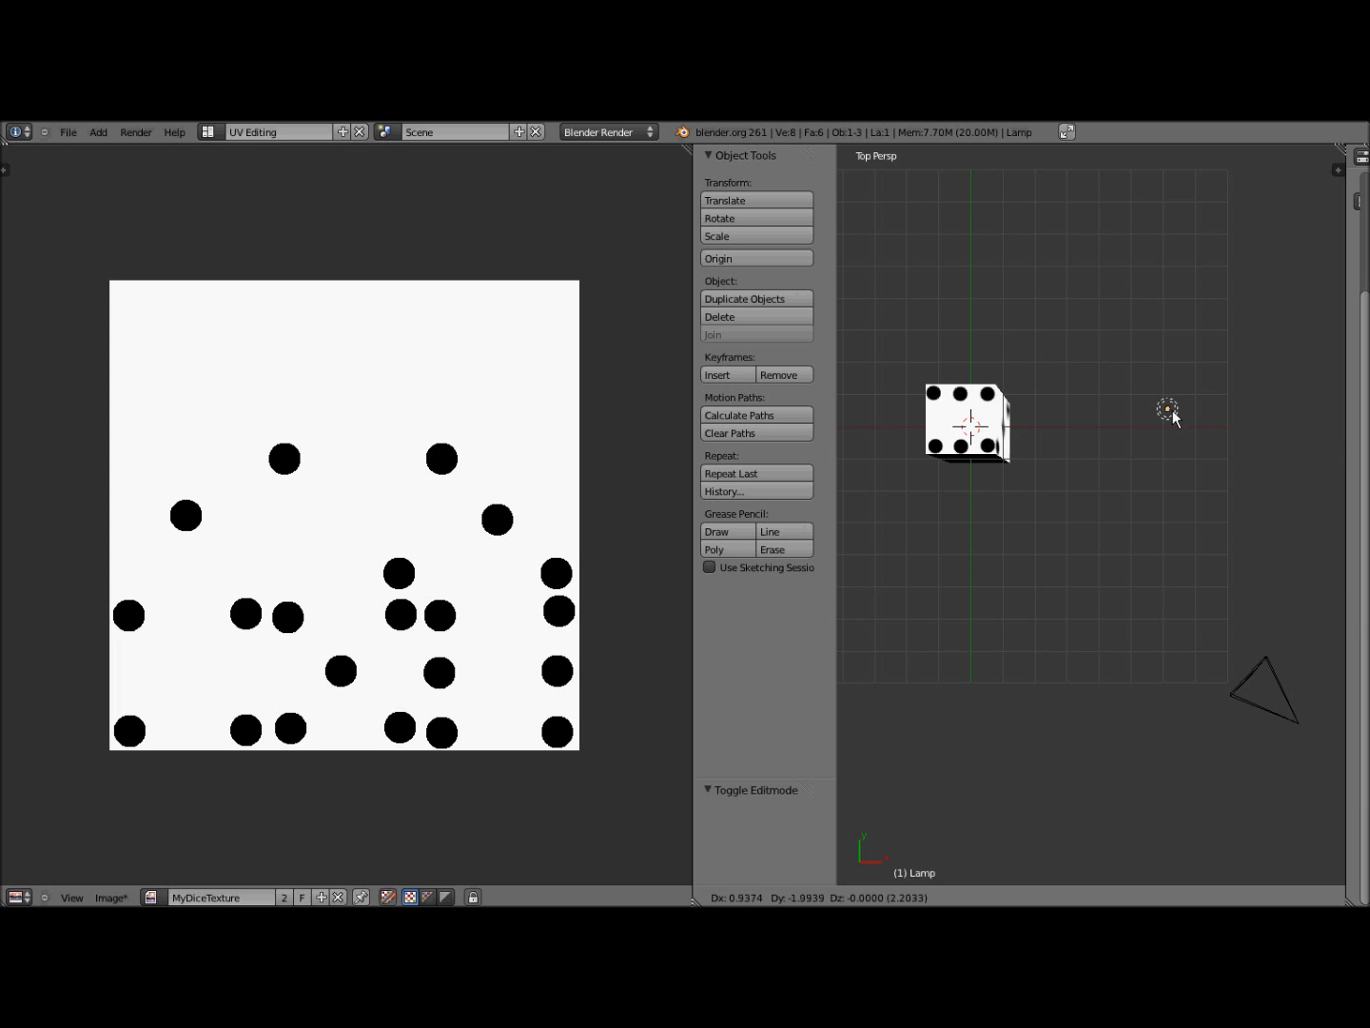
left_click(1240, 729)
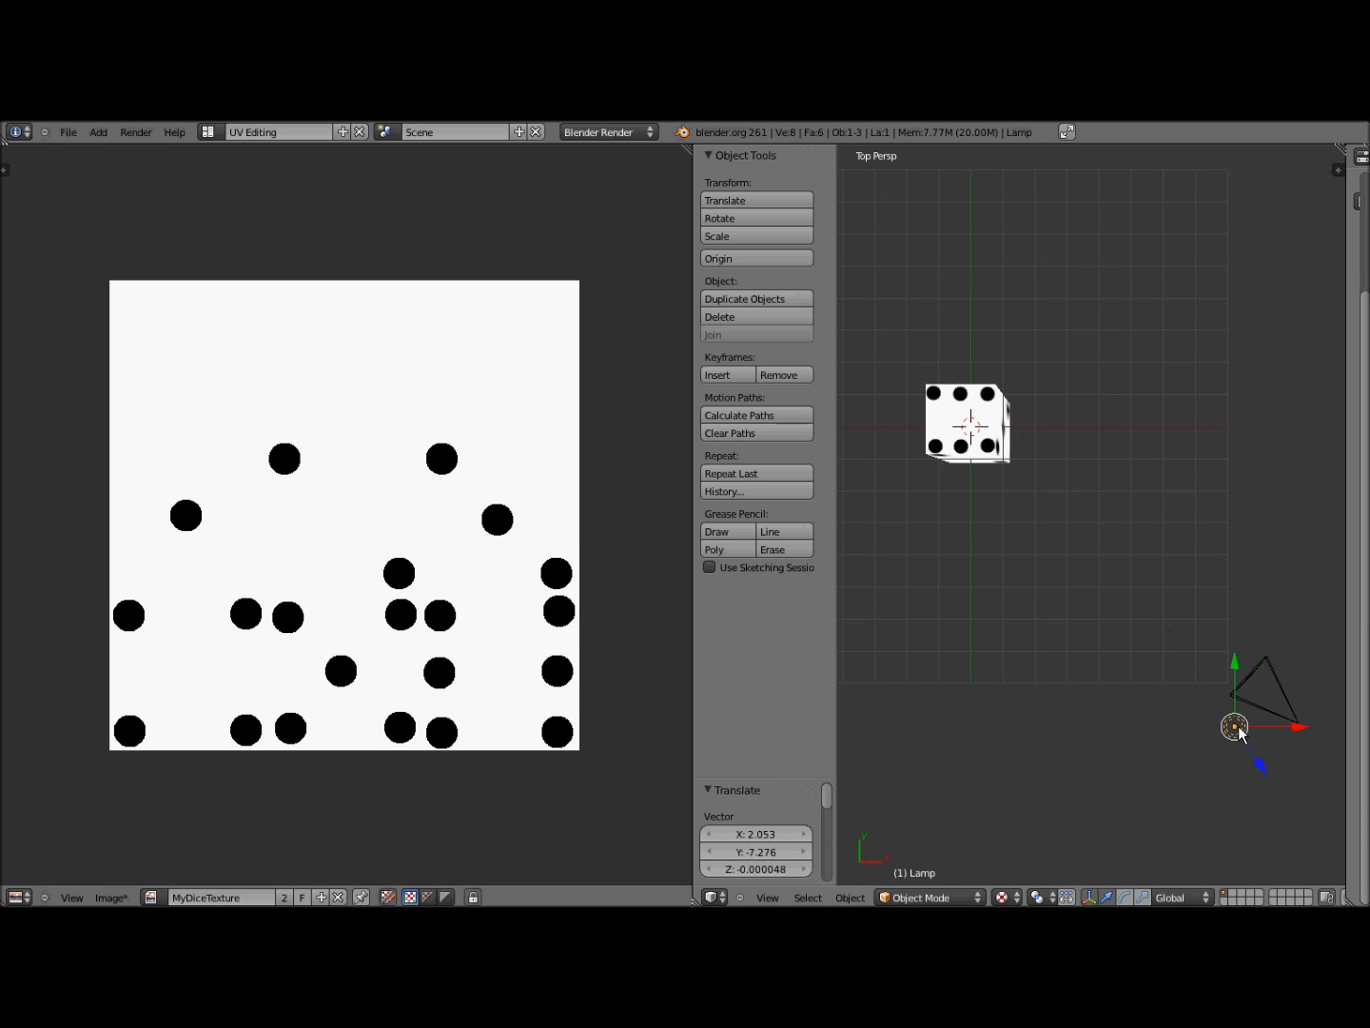
- Nudge the lamp in front view by about -0.01 in X and -0.05 in Z, and render the scene
key("KP_1")
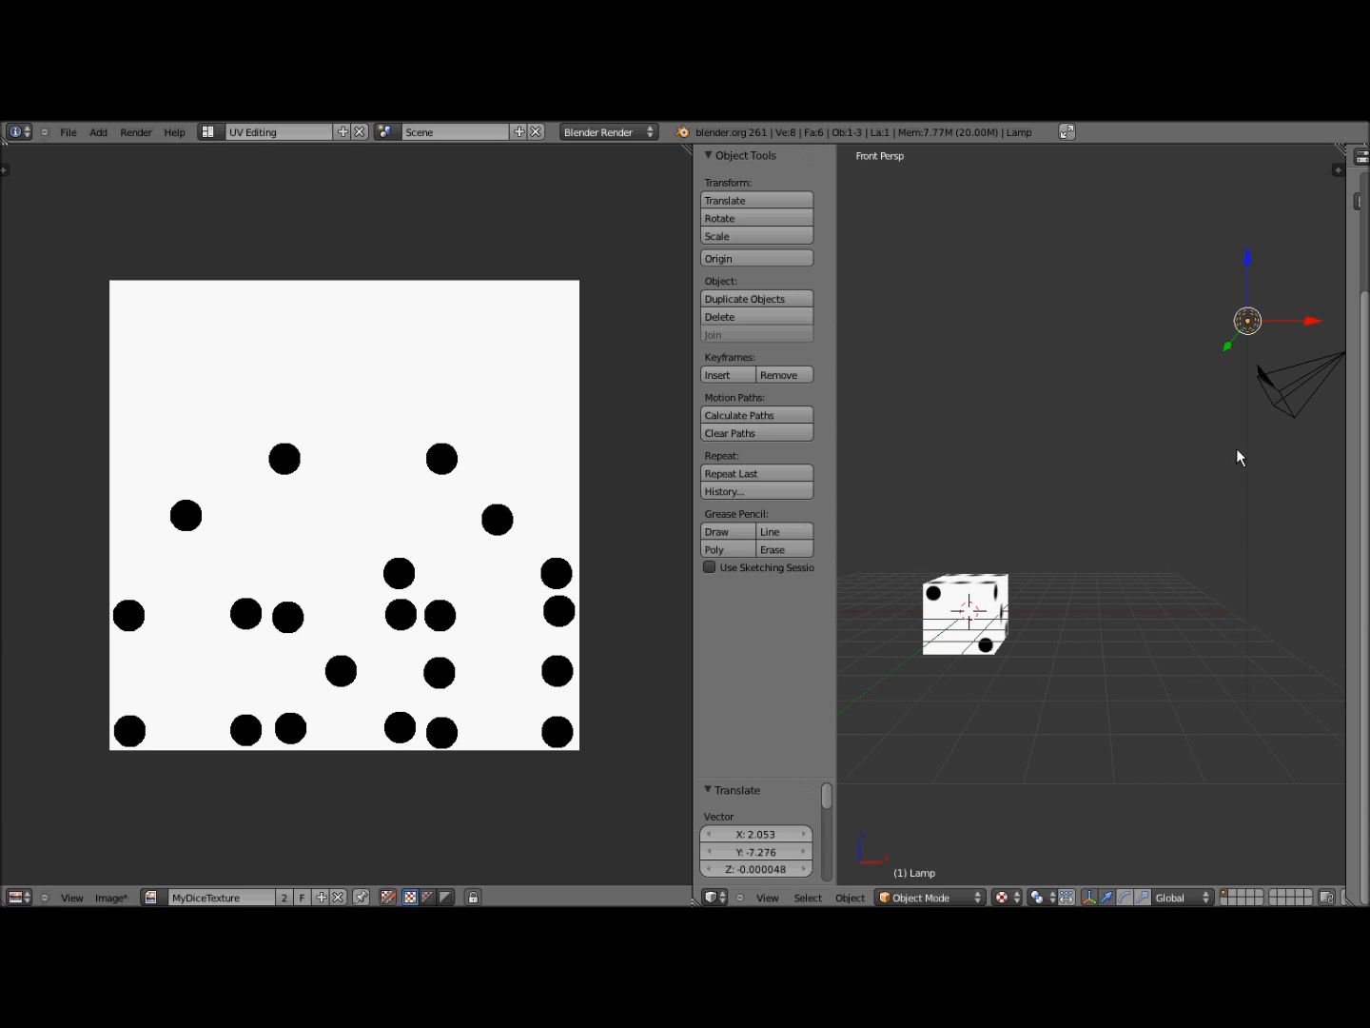
key("g")
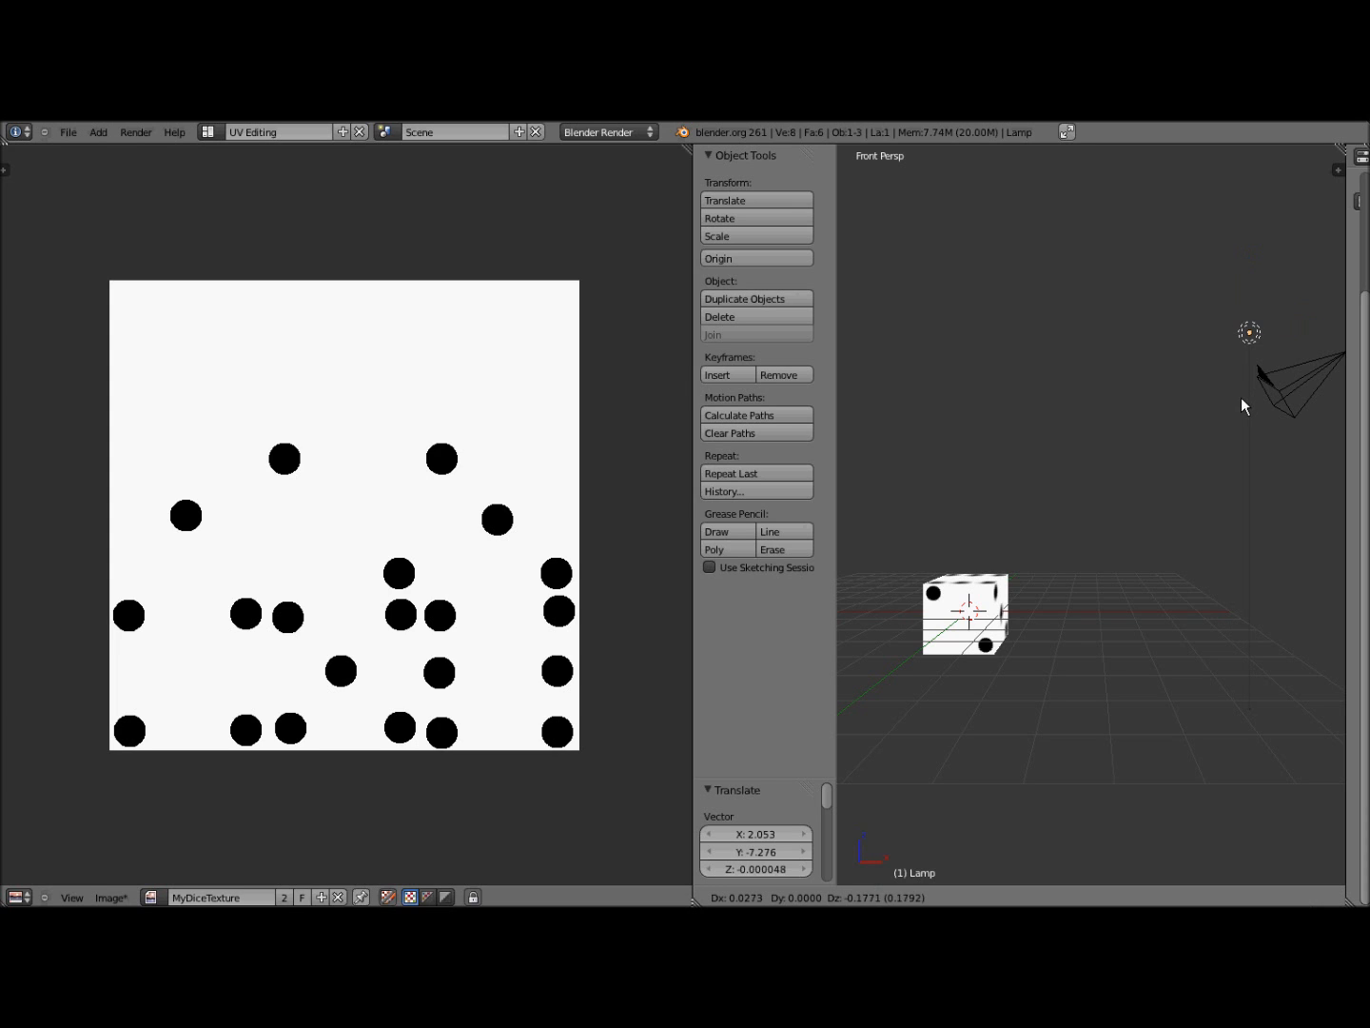
left_click(1239, 390)
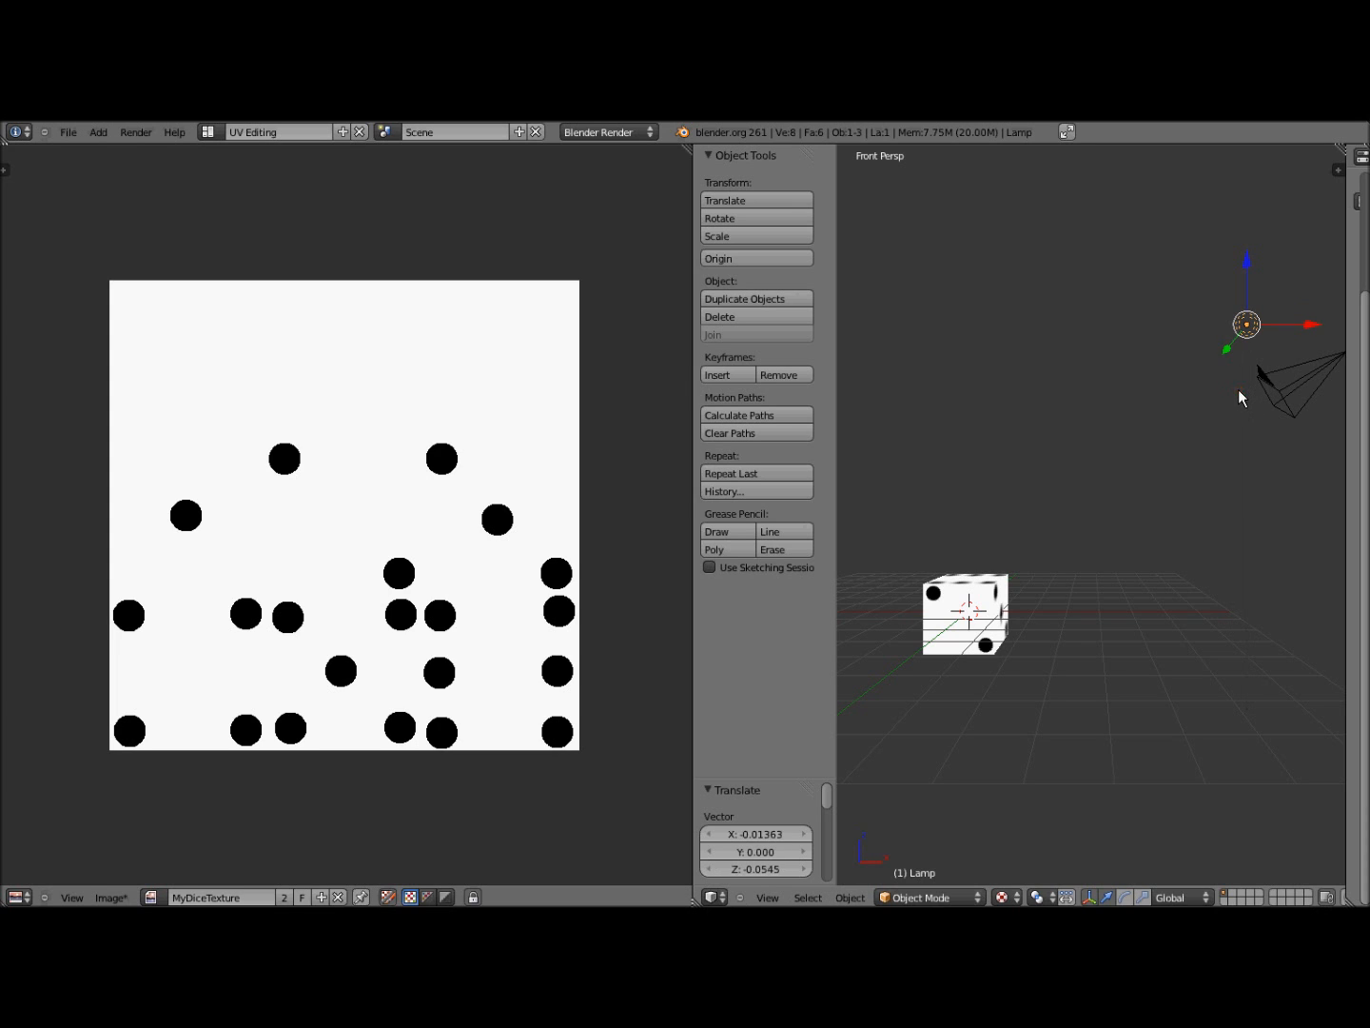
key("F12")
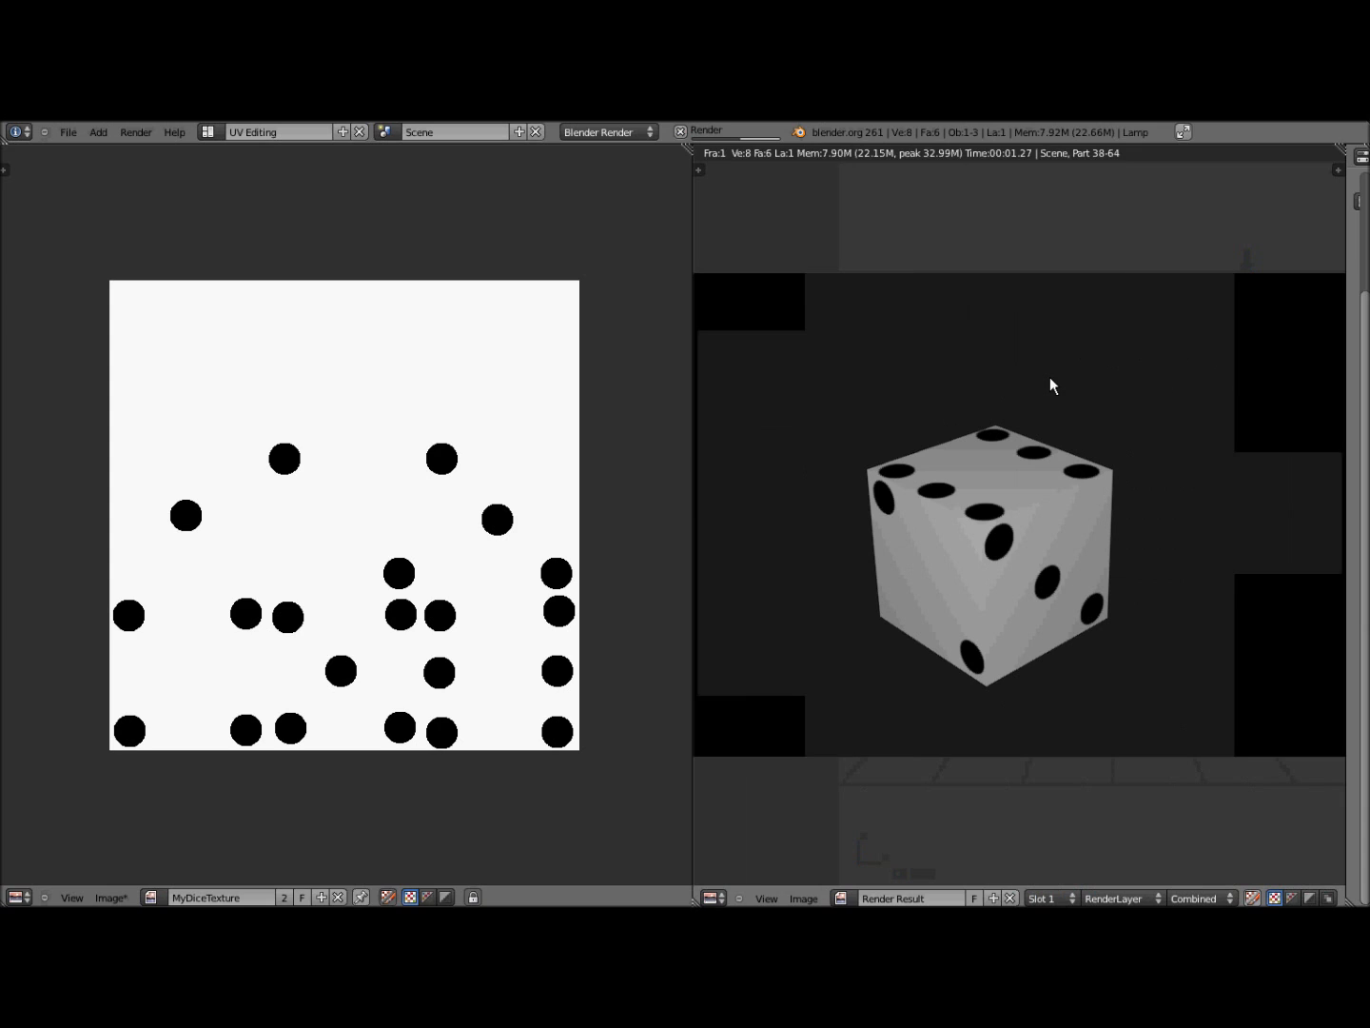